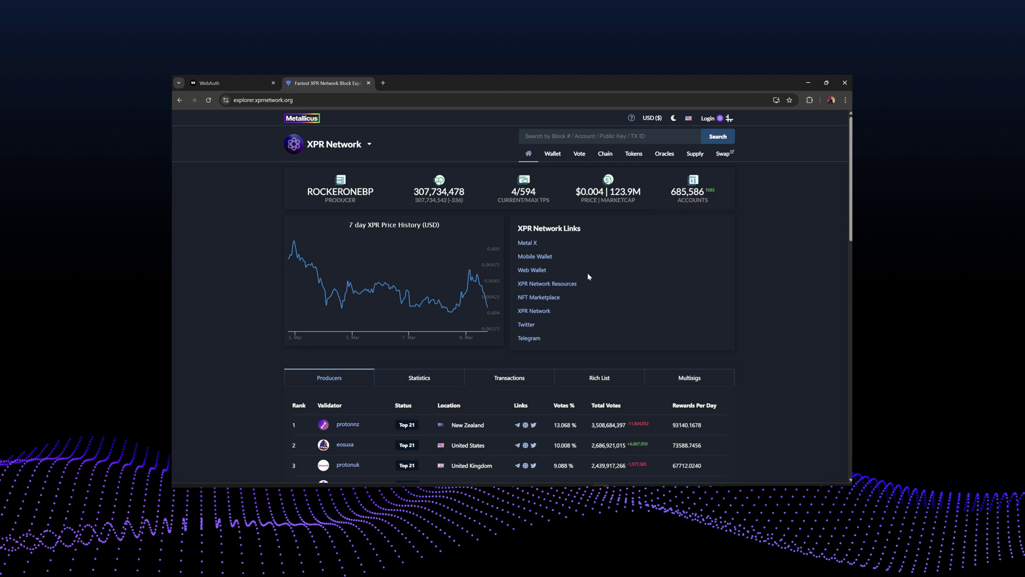
scroll(564, 302, "down", 3)
scroll(563, 299, "down", 1)
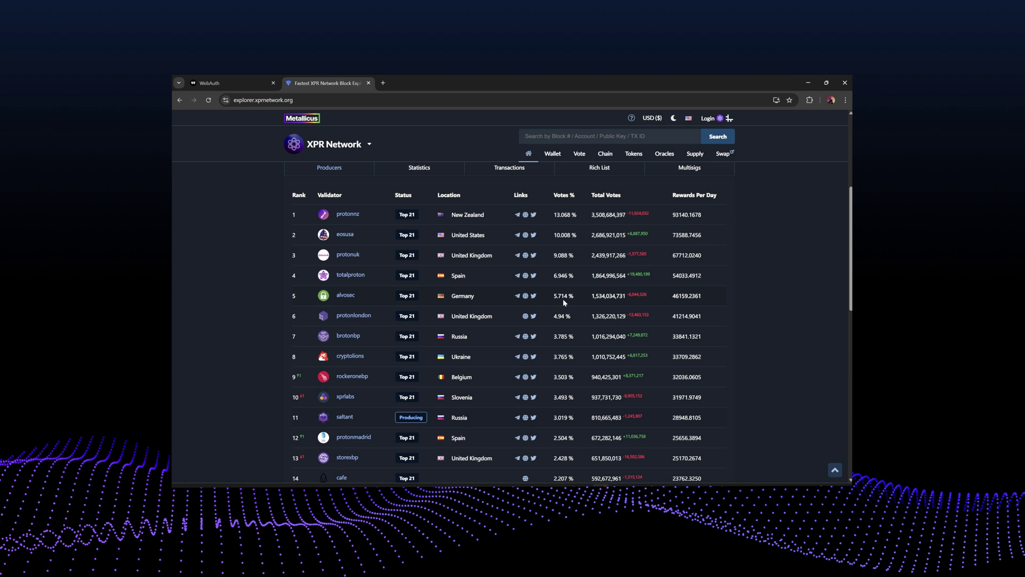
scroll(562, 299, "down", 6)
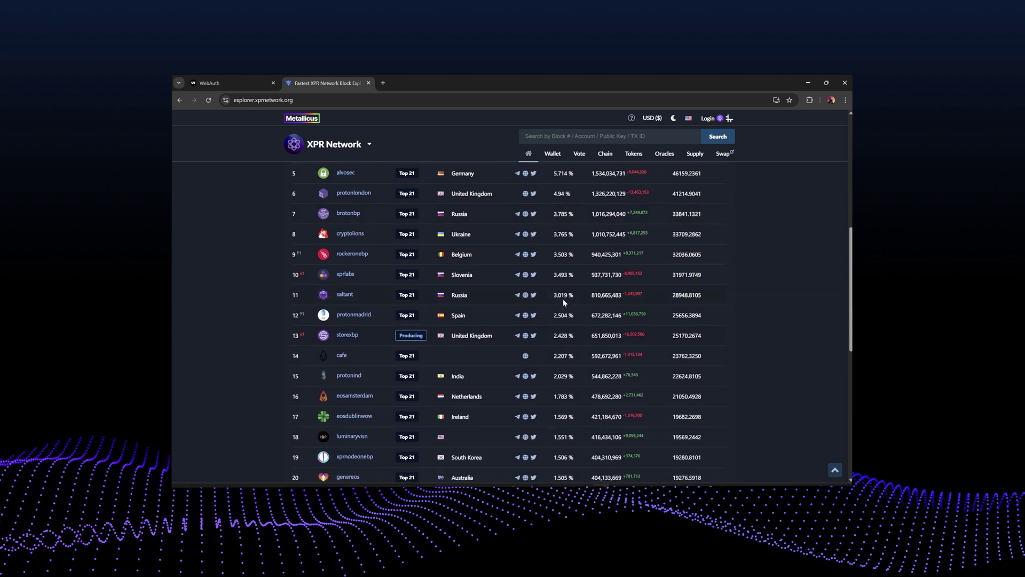
scroll(563, 299, "down", 3)
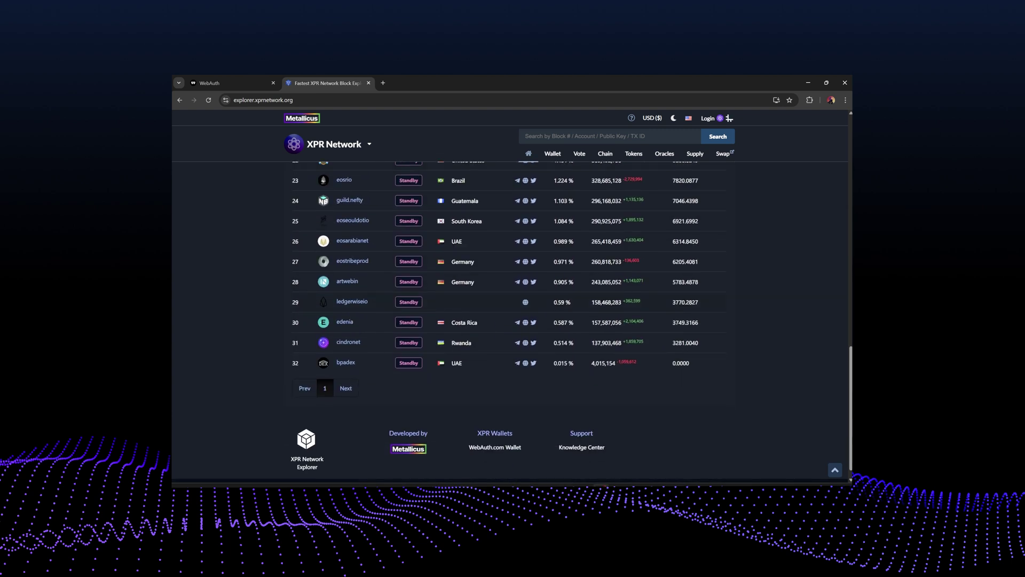
scroll(563, 299, "up", 2)
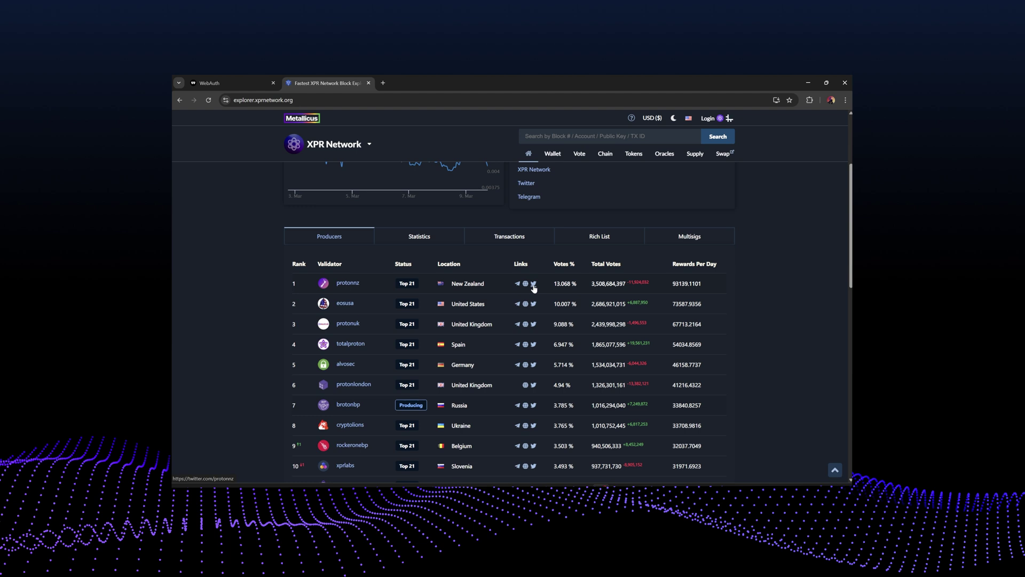
left_click(533, 285)
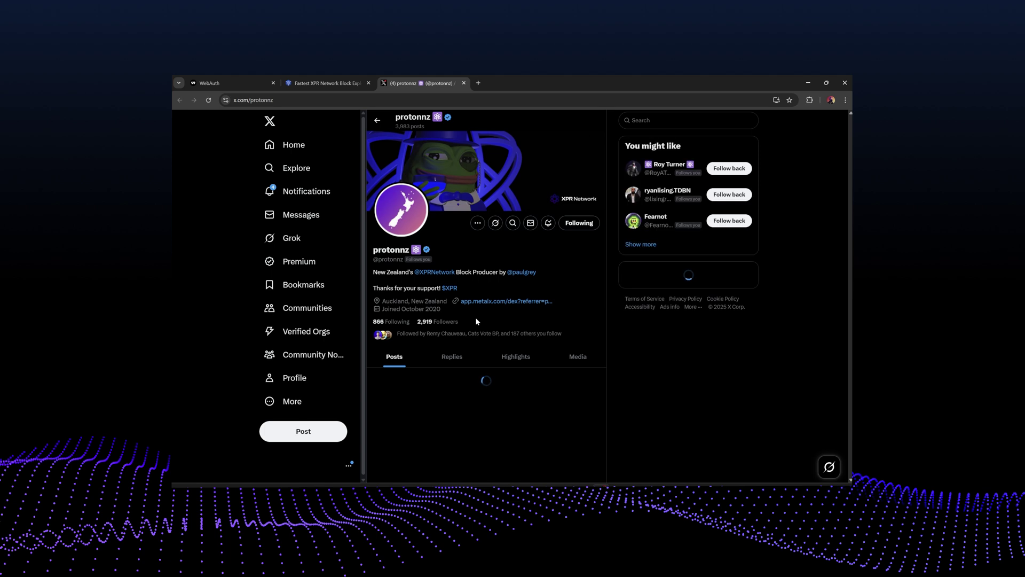
scroll(477, 322, "down", 15)
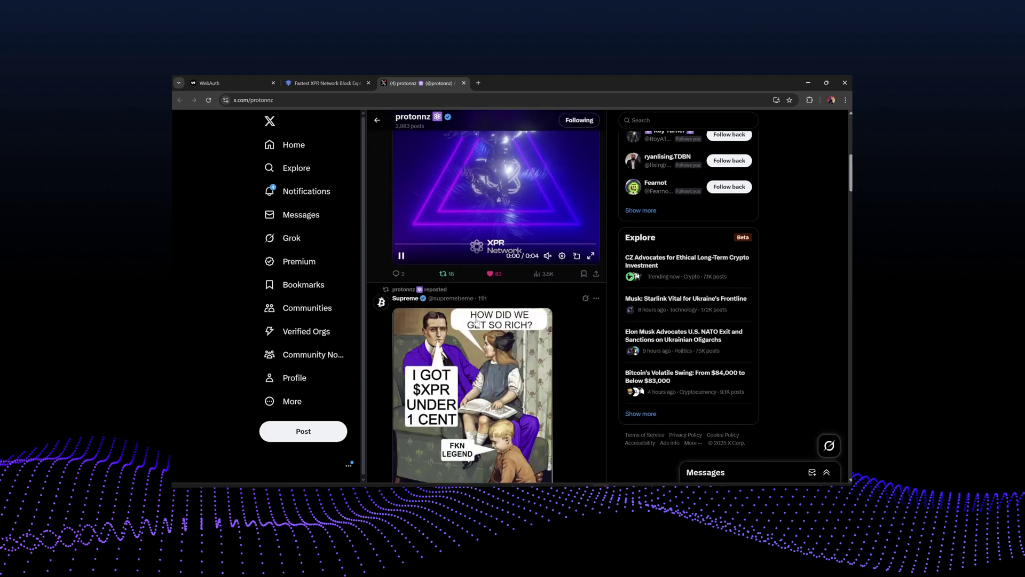
scroll(477, 321, "down", 4)
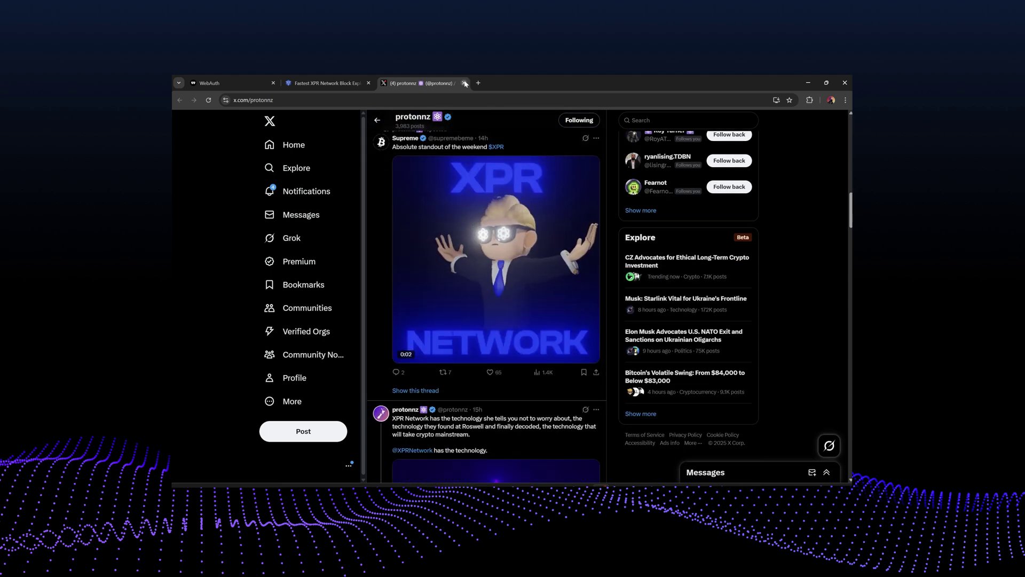
left_click(463, 83)
scroll(552, 380, "down", 4)
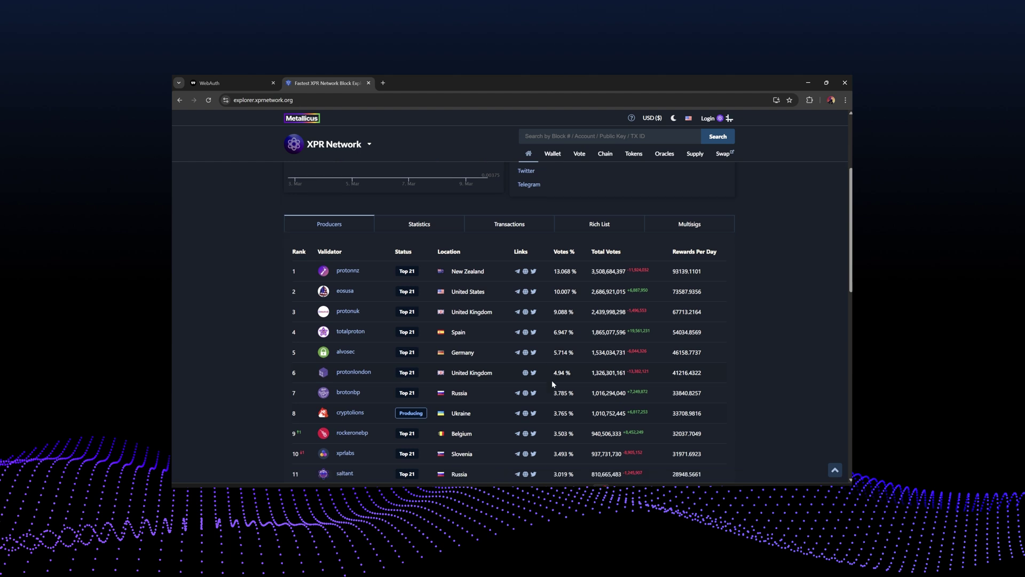
scroll(552, 380, "down", 5)
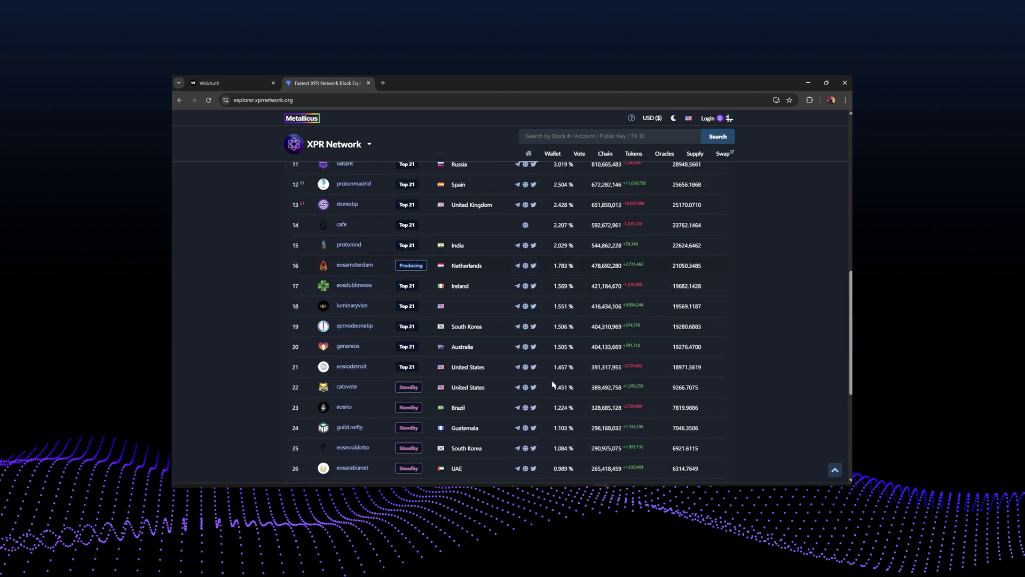
scroll(553, 382, "down", 1)
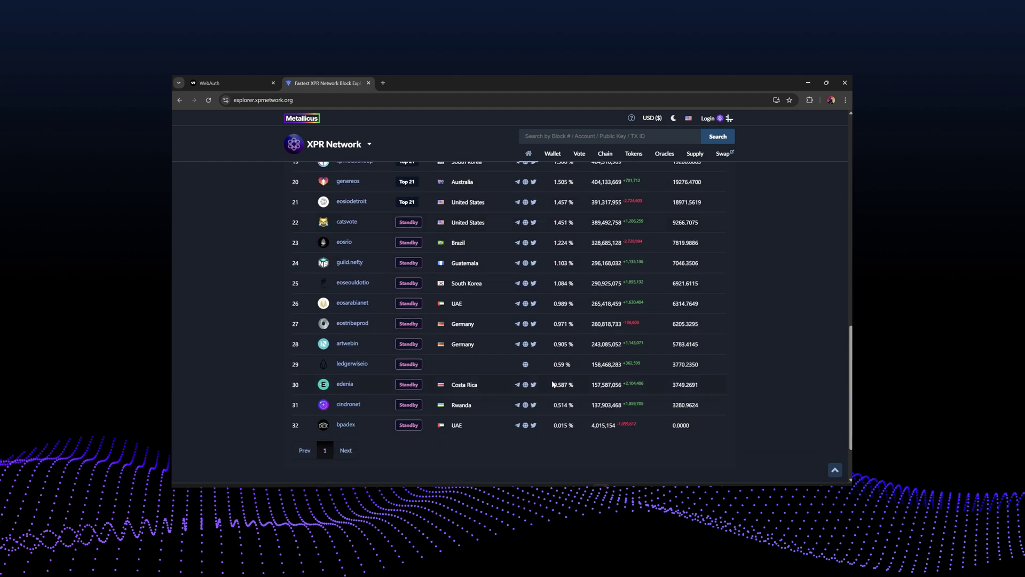
scroll(552, 383, "down", 1)
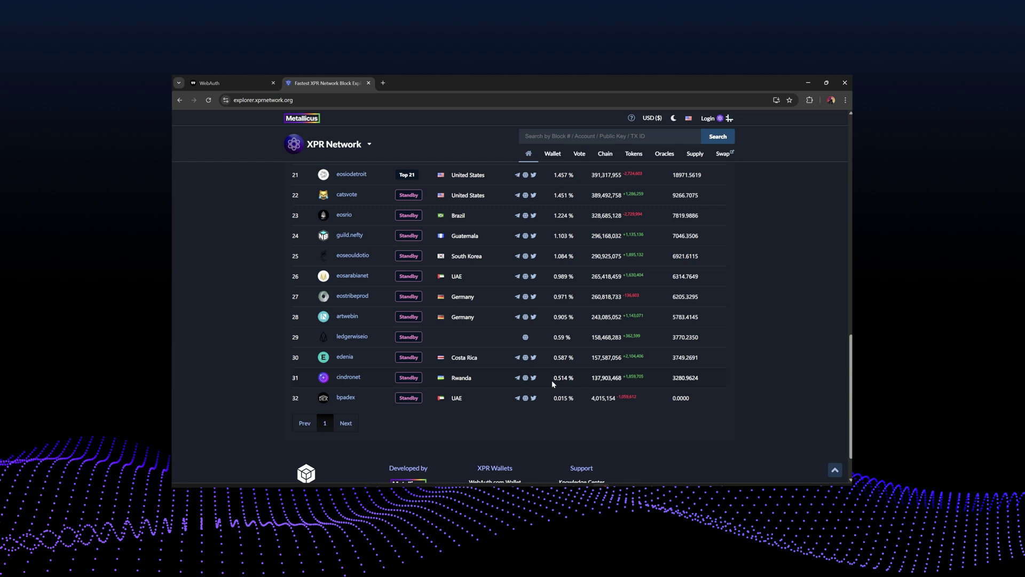
scroll(552, 381, "up", 9)
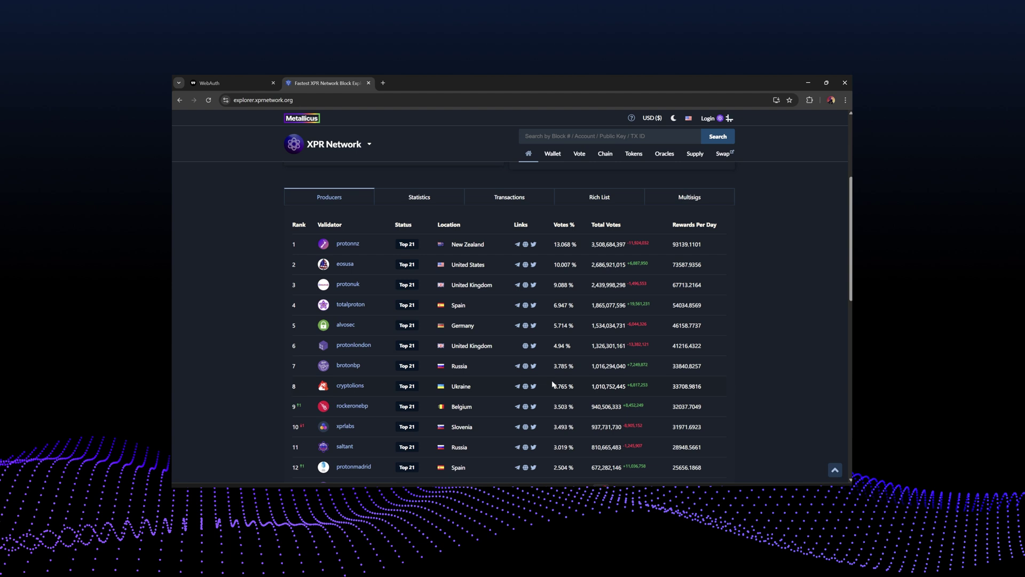
scroll(552, 383, "down", 6)
scroll(552, 382, "up", 7)
scroll(553, 383, "up", 3)
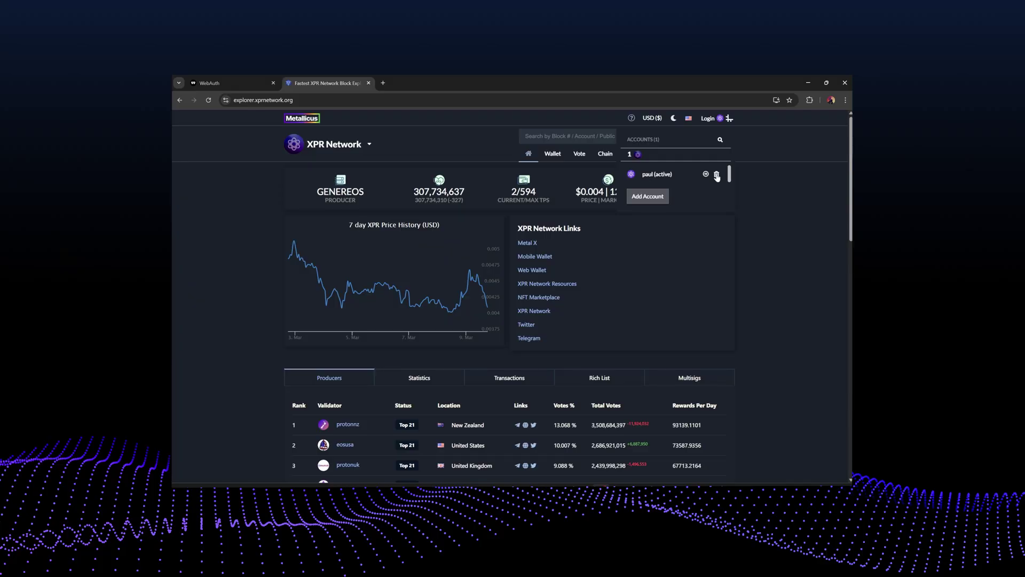
Log in with the WebAuth.com wallet via Browser and authorize the login request.
left_click(716, 175)
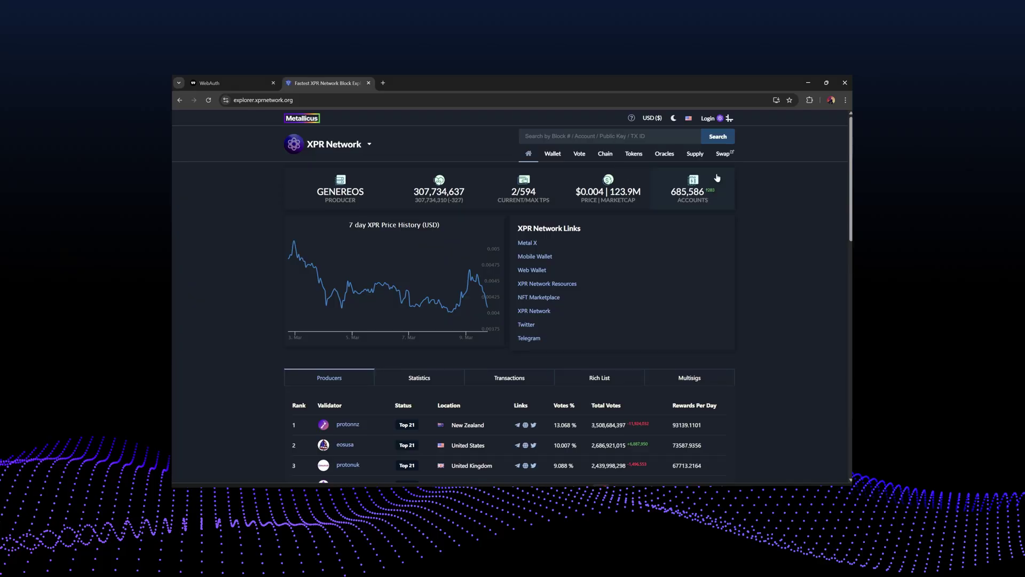
left_click(708, 119)
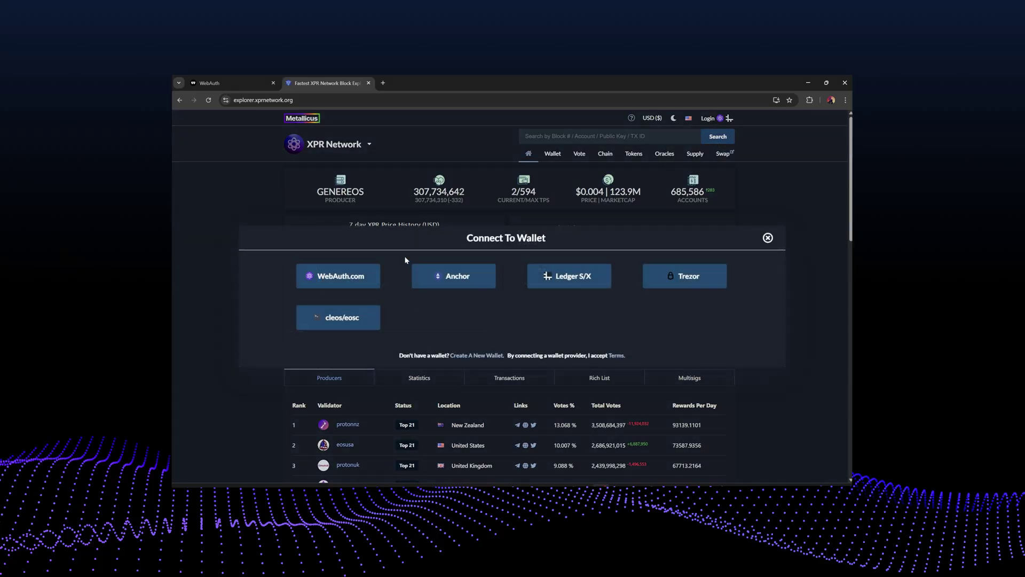
left_click(775, 154)
left_click(709, 118)
left_click(342, 282)
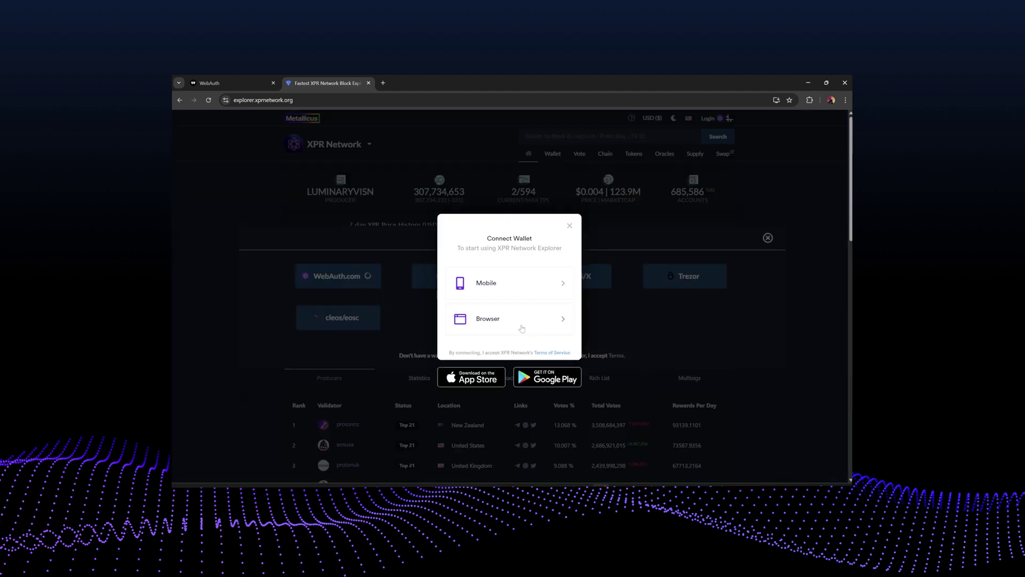
left_click(521, 326)
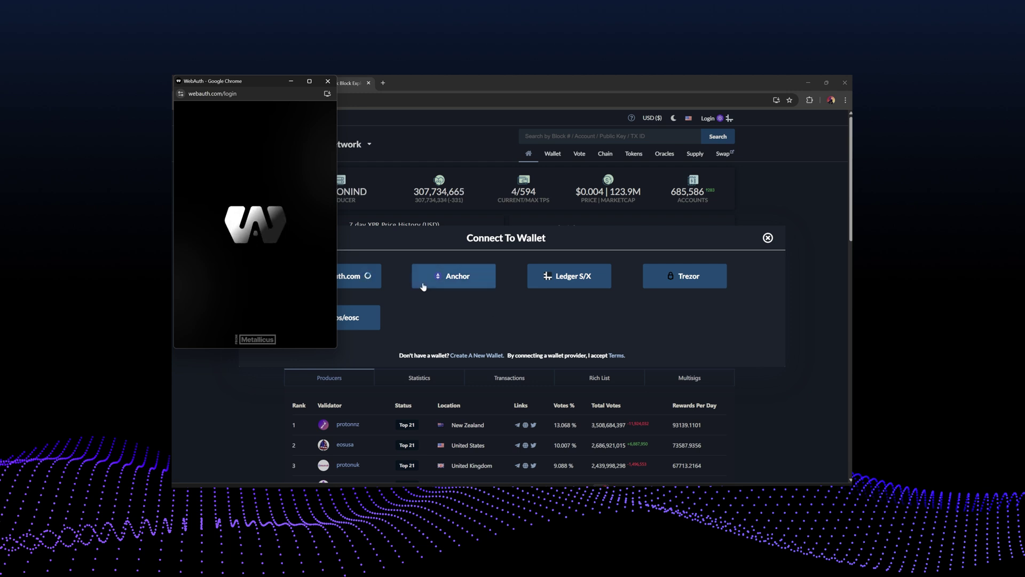
left_click(302, 330)
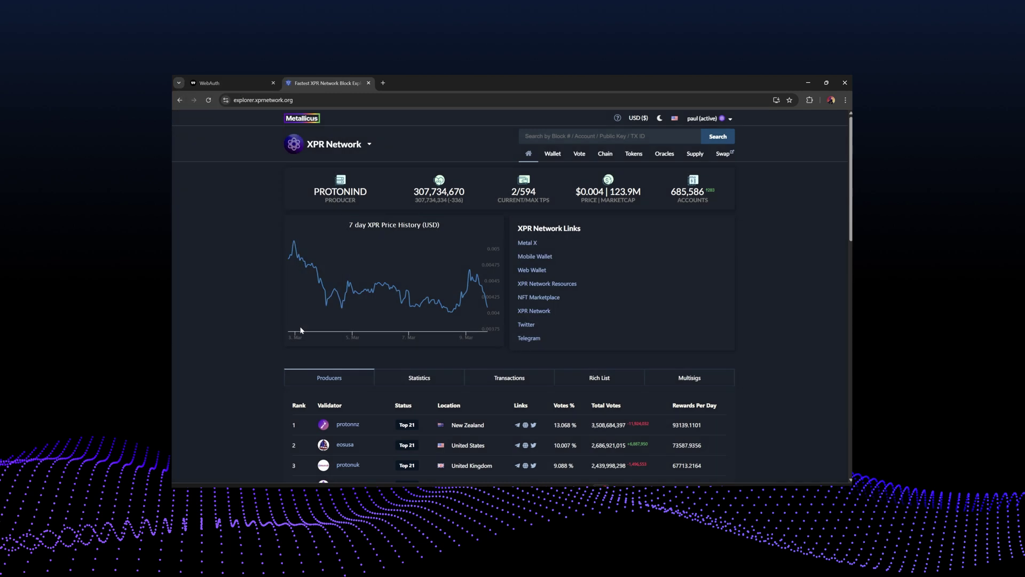
Open the signed-in account's page and scroll through its Transactions list and back up.
left_click(720, 120)
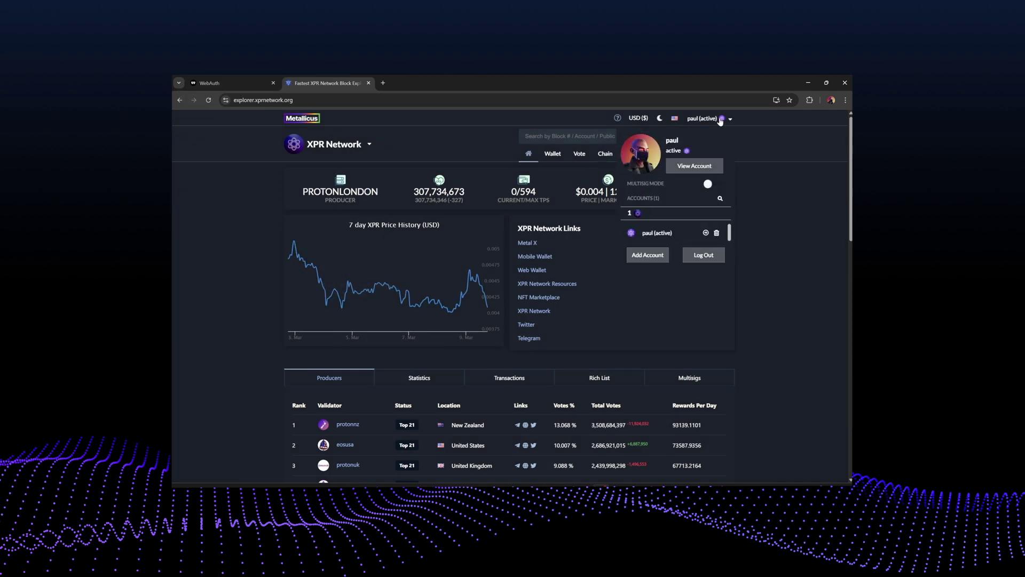
left_click(694, 167)
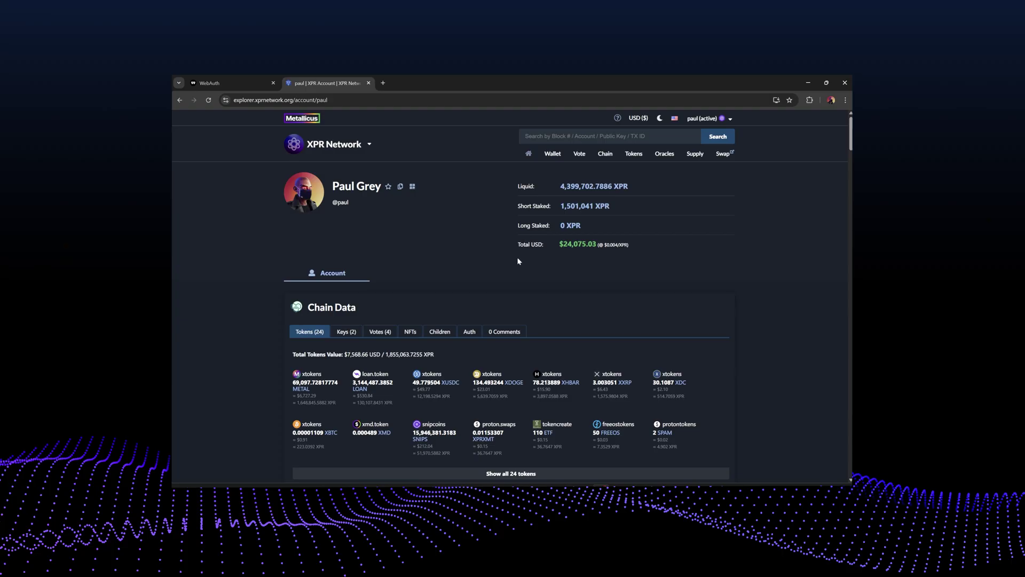
scroll(517, 260, "down", 6)
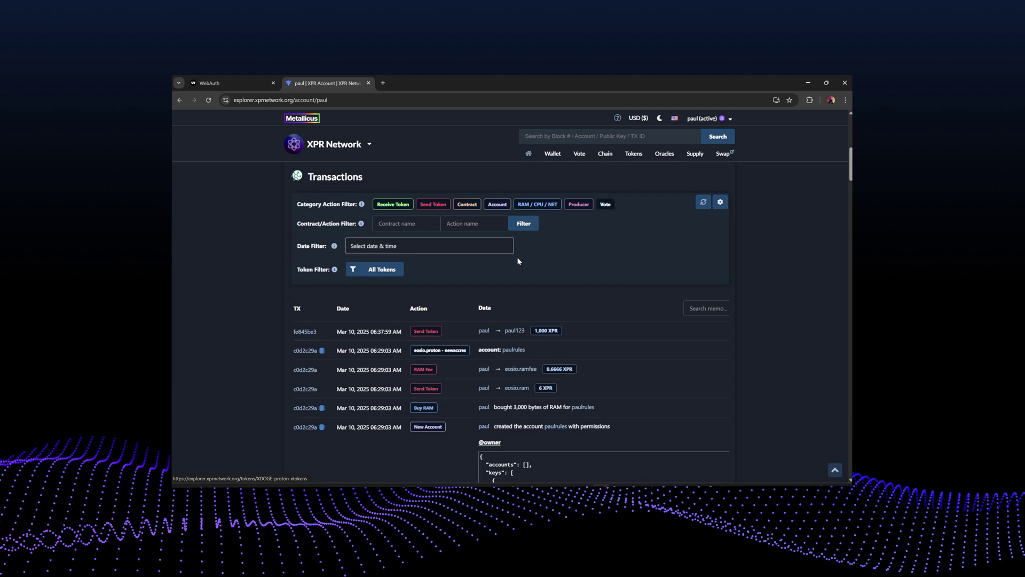
scroll(518, 260, "down", 2)
scroll(517, 261, "down", 12)
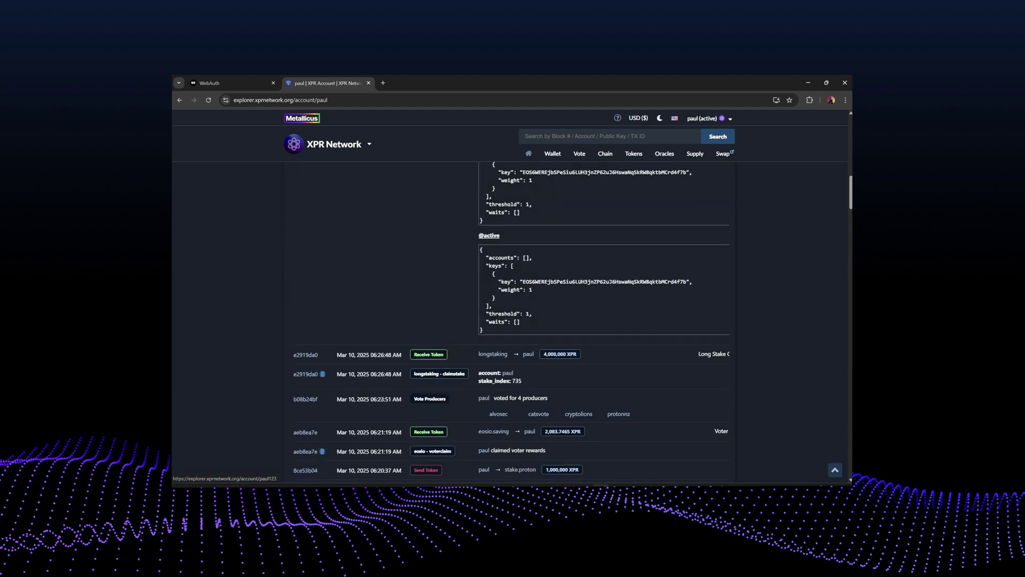
scroll(517, 260, "down", 15)
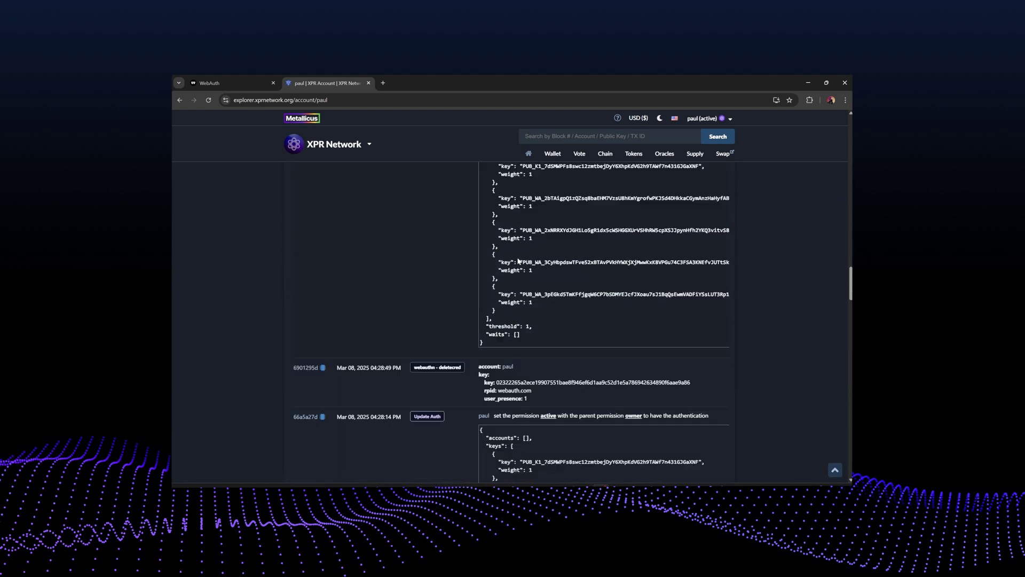
scroll(517, 258, "down", 15)
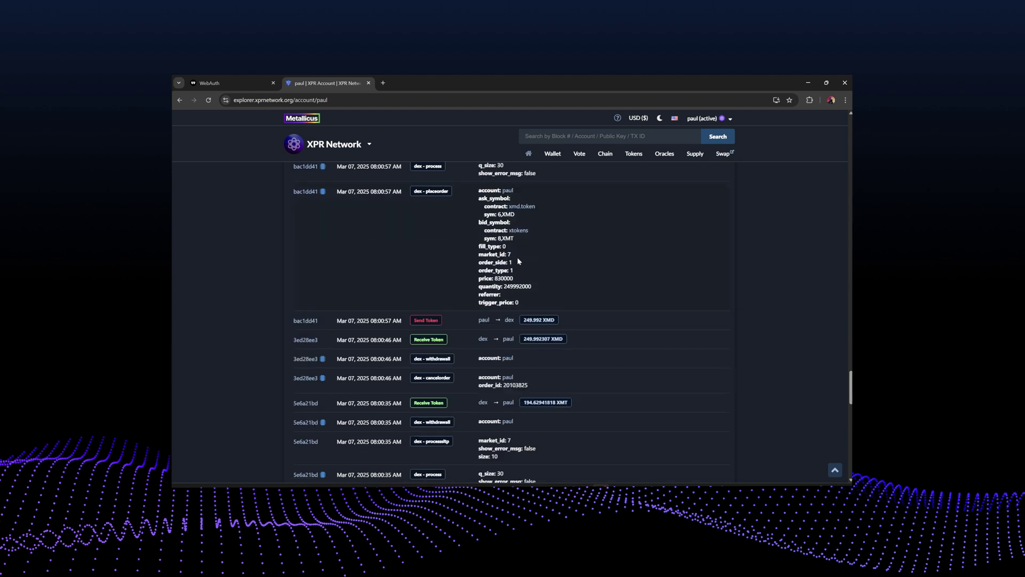
scroll(517, 257, "down", 2)
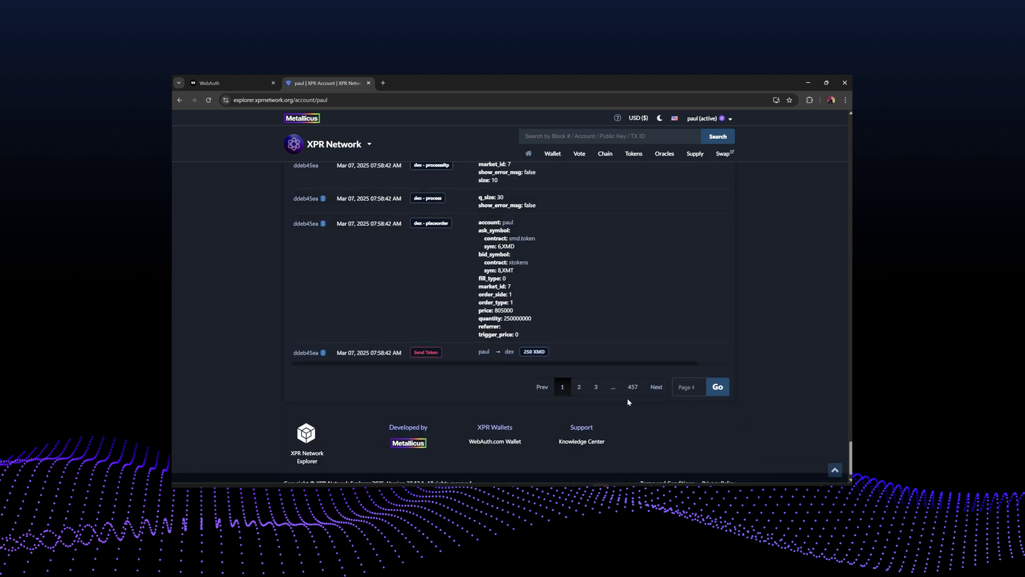
scroll(601, 304, "up", 20)
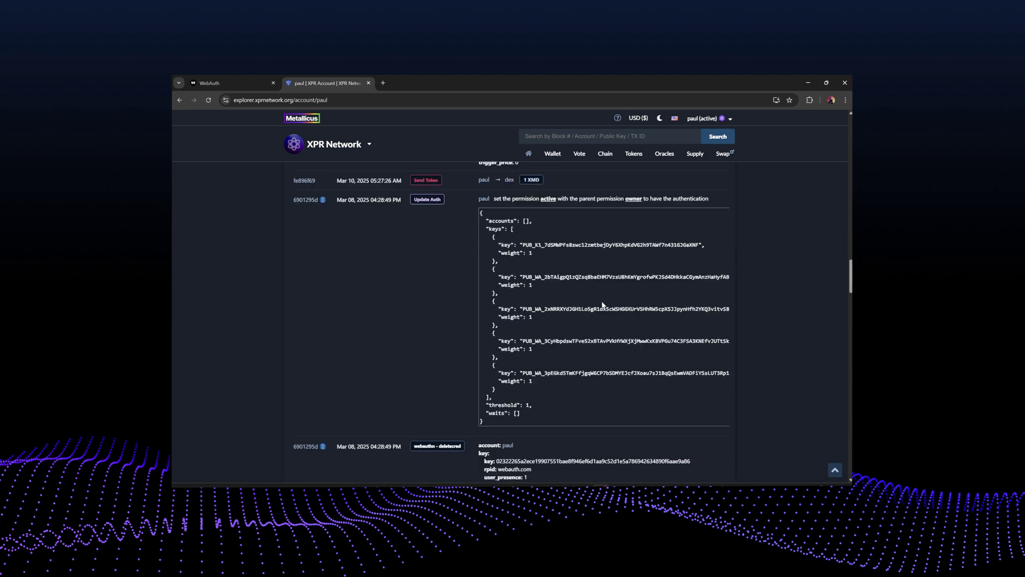
scroll(601, 300, "up", 15)
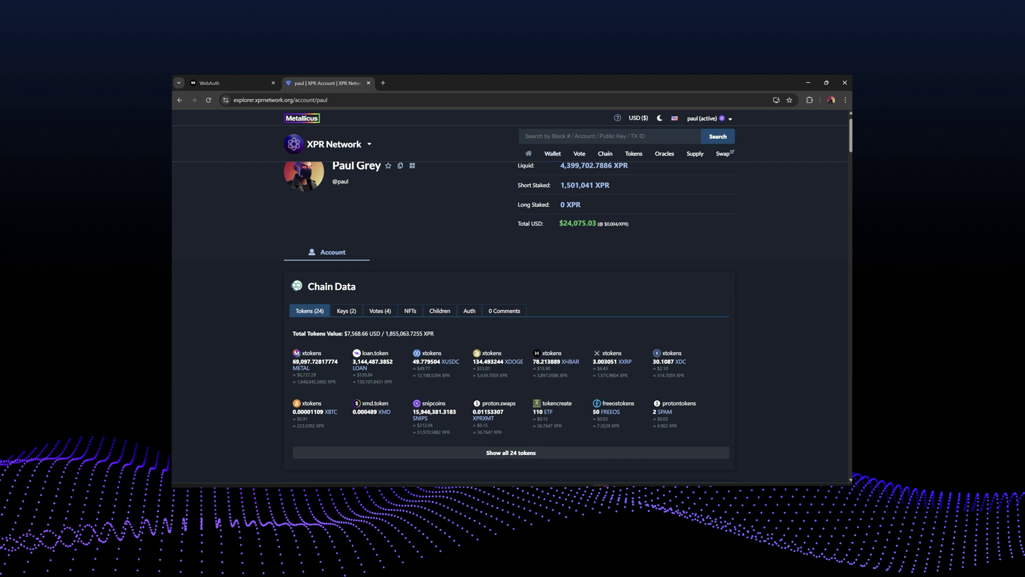
Search for another account, browse its page, then return to the explorer home page.
left_click(550, 137)
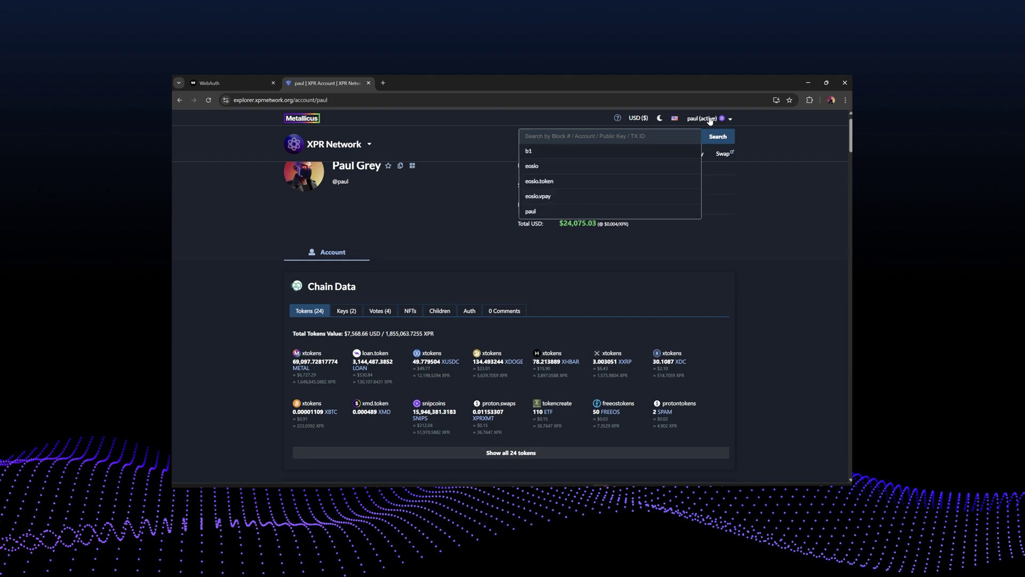
left_click(549, 212)
left_click(550, 136)
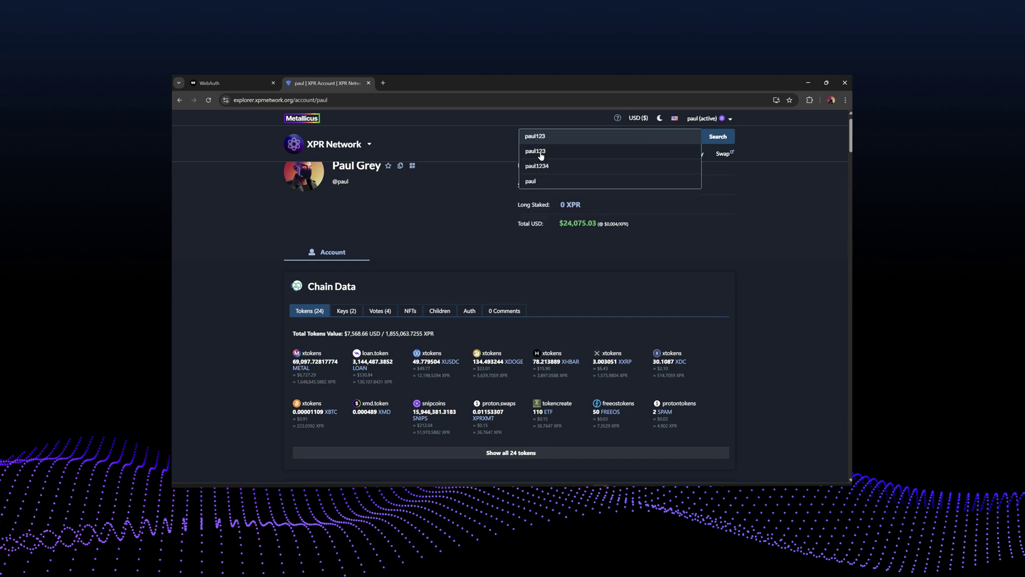
left_click(541, 153)
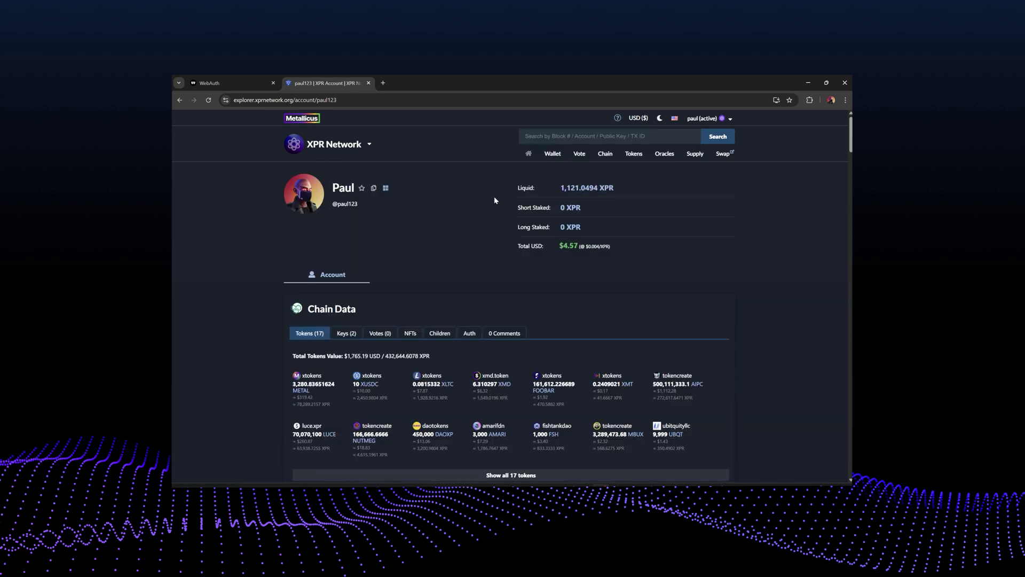
scroll(495, 201, "down", 7)
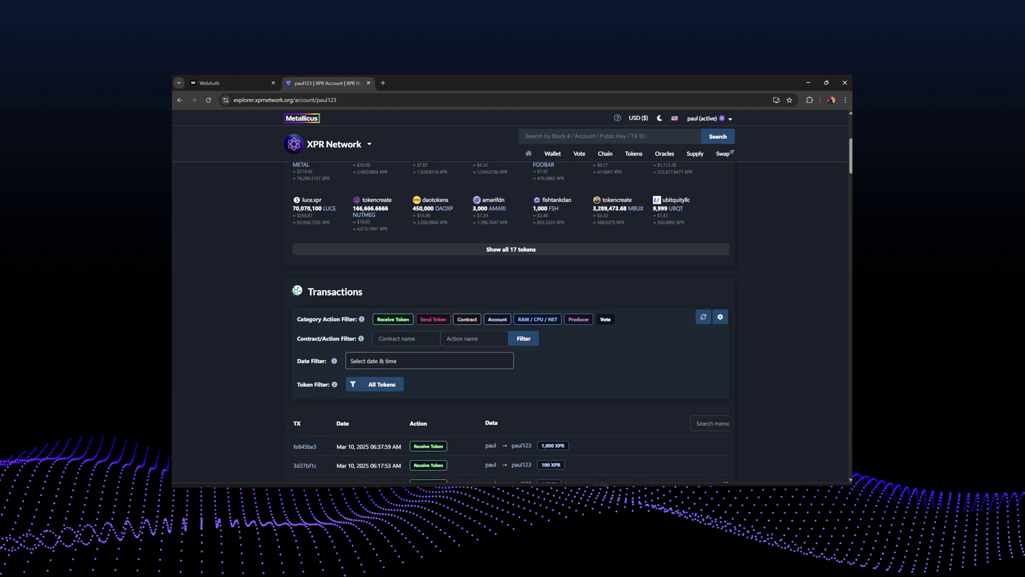
scroll(535, 258, "up", 8)
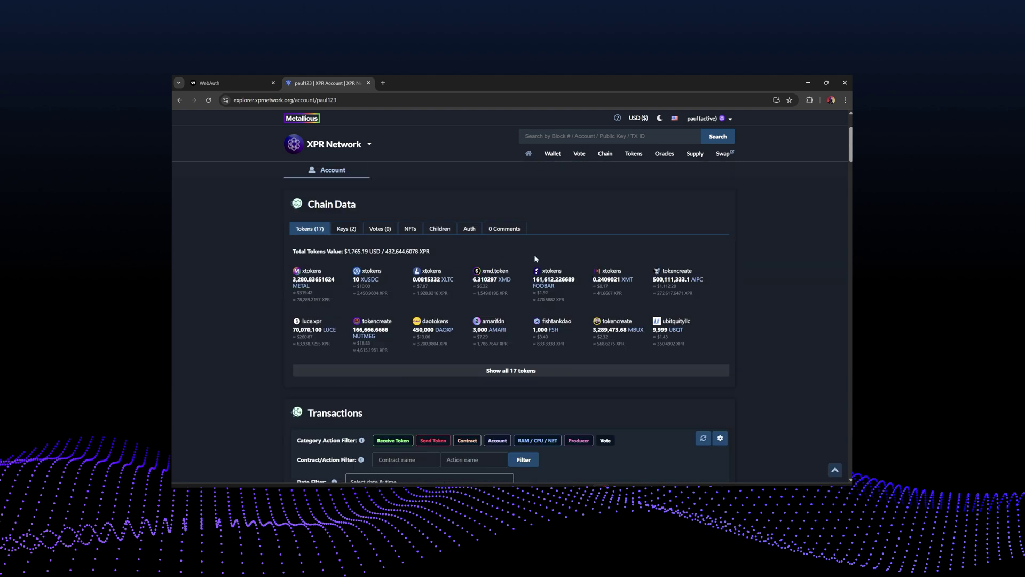
left_click(529, 156)
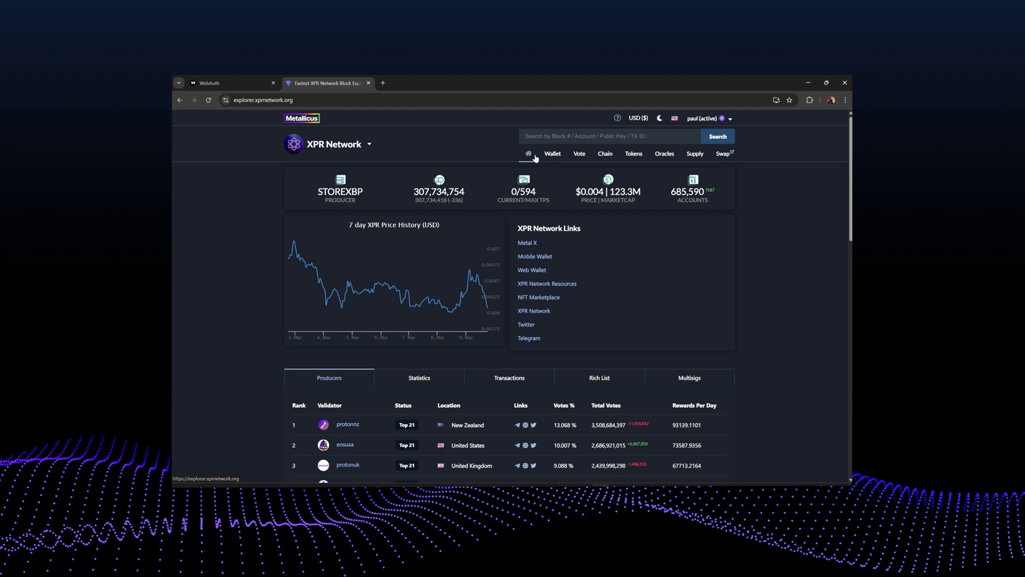
On the Wallet page, send 1000 XPR to the recipient account with memo 'test tutorial'.
left_click(554, 154)
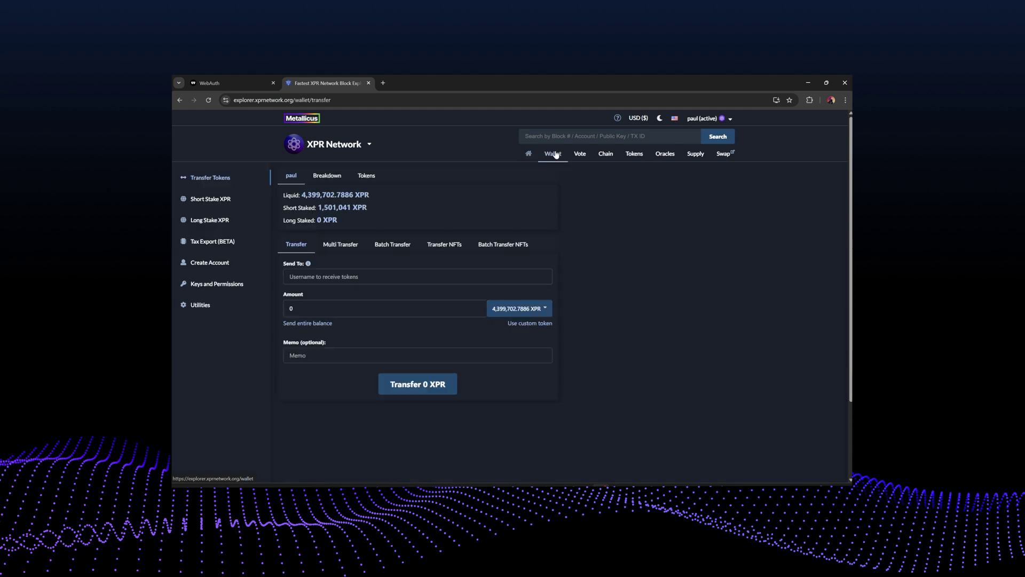
left_click(555, 136)
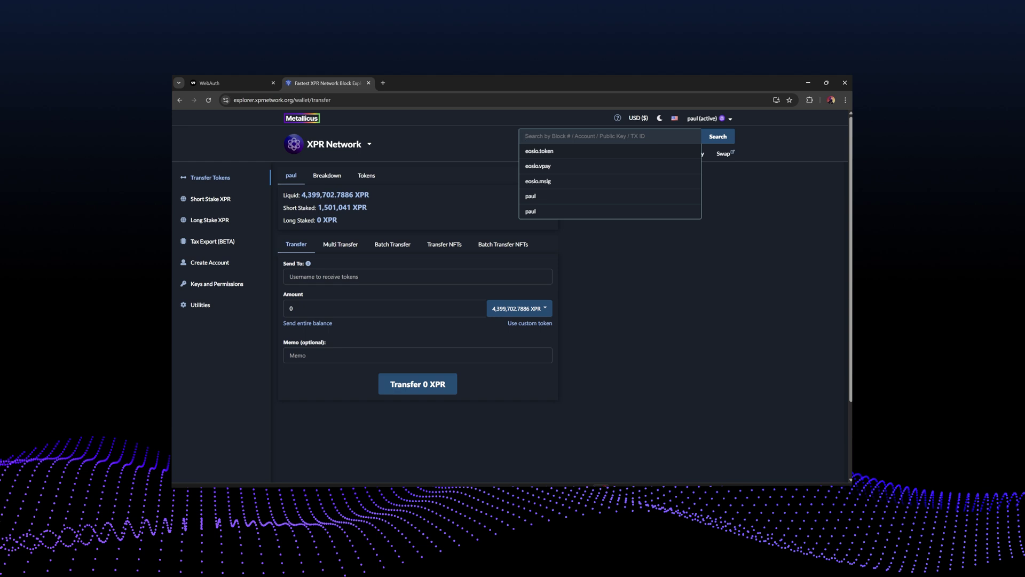
left_click(594, 264)
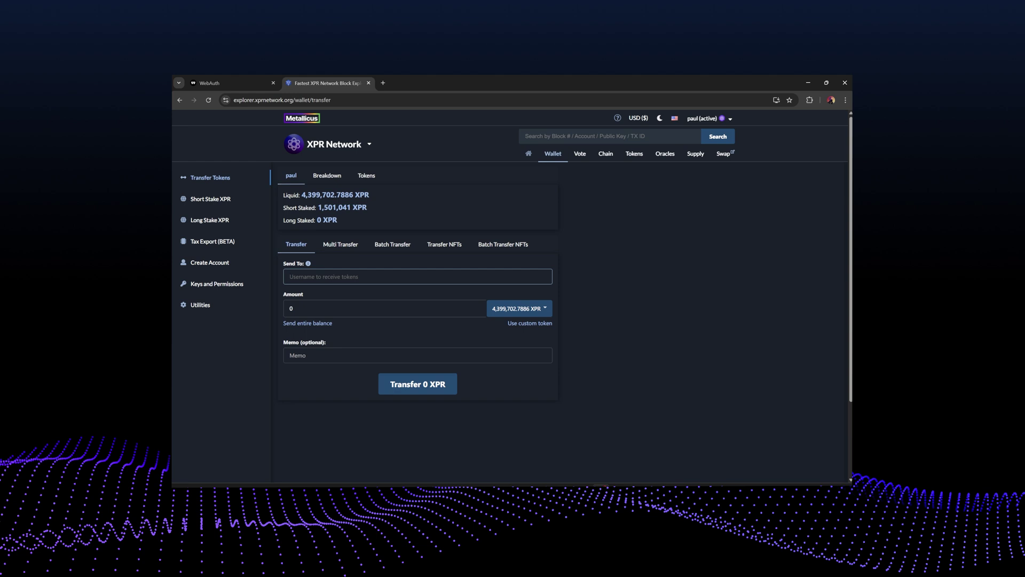
type("pau")
key("BackSpace")
key("BackSpace")
key("Tab")
type("1000")
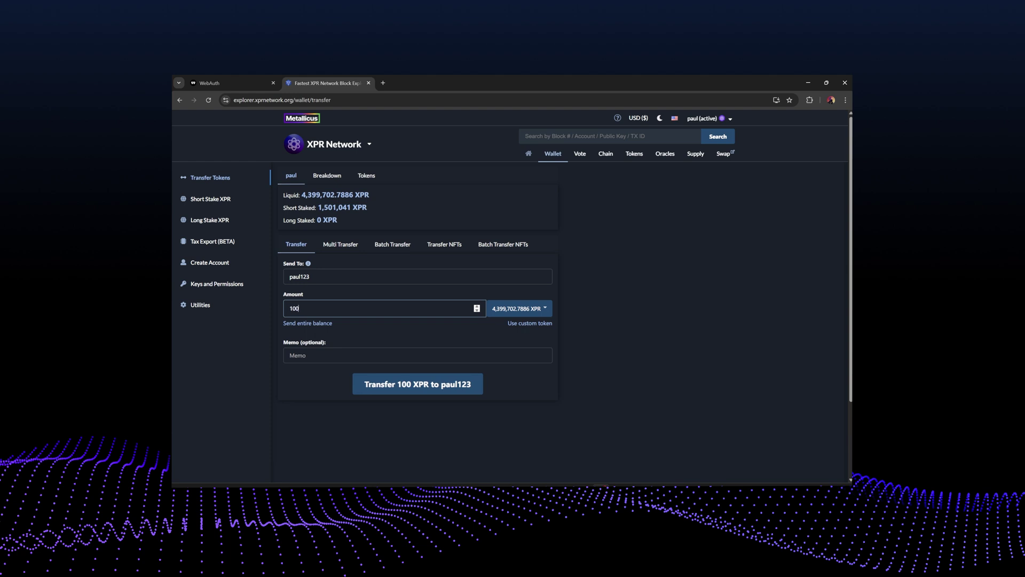
left_click(291, 355)
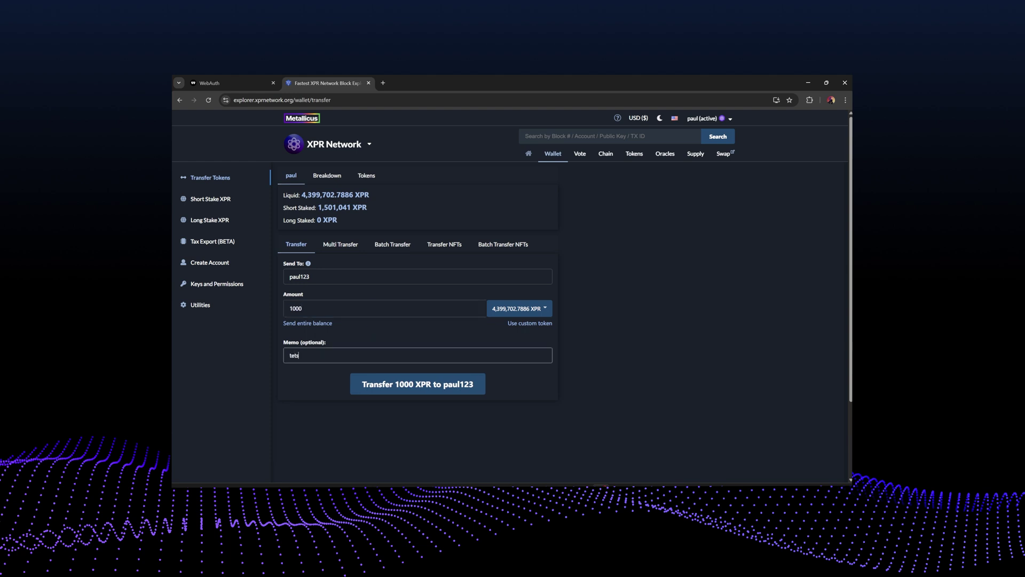
left_click(384, 389)
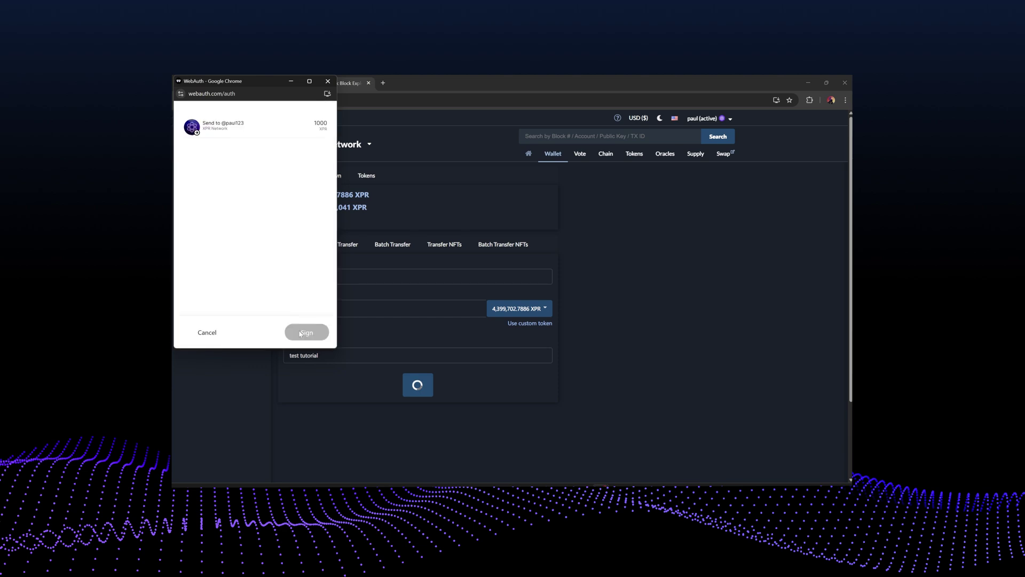
Approve the 1000 XPR transfer in WebAuth and sign it with a security key.
left_click(301, 333)
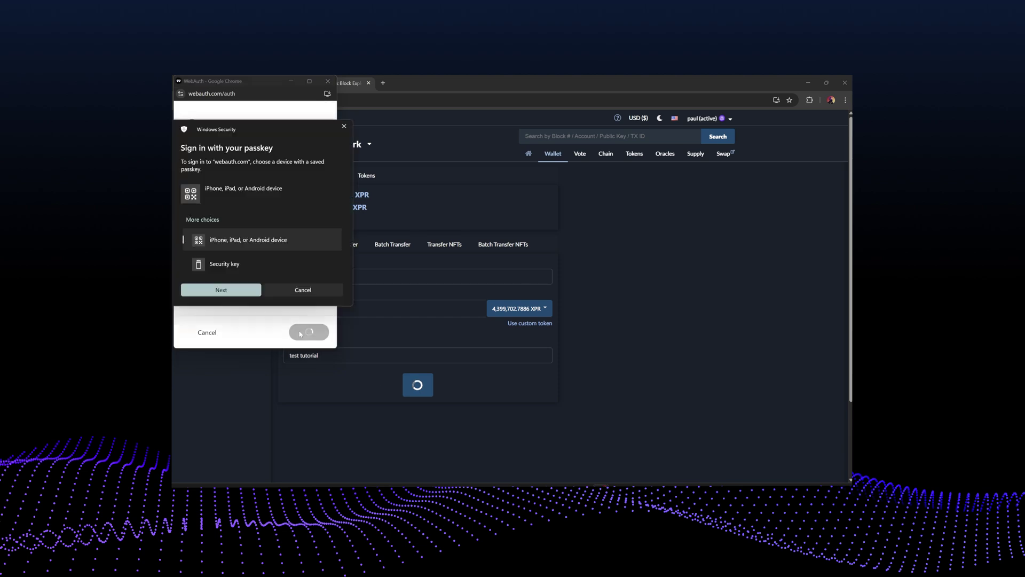
left_click(274, 267)
left_click(243, 291)
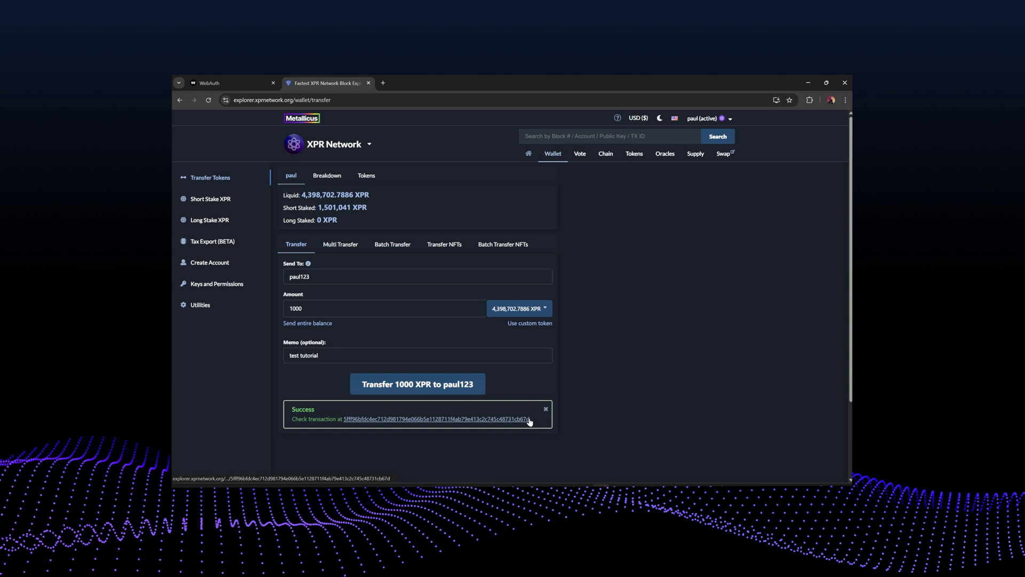
Open the transaction details showing the executed 1,000 XPR transfer with memo 'test tutorial'.
left_click(490, 423)
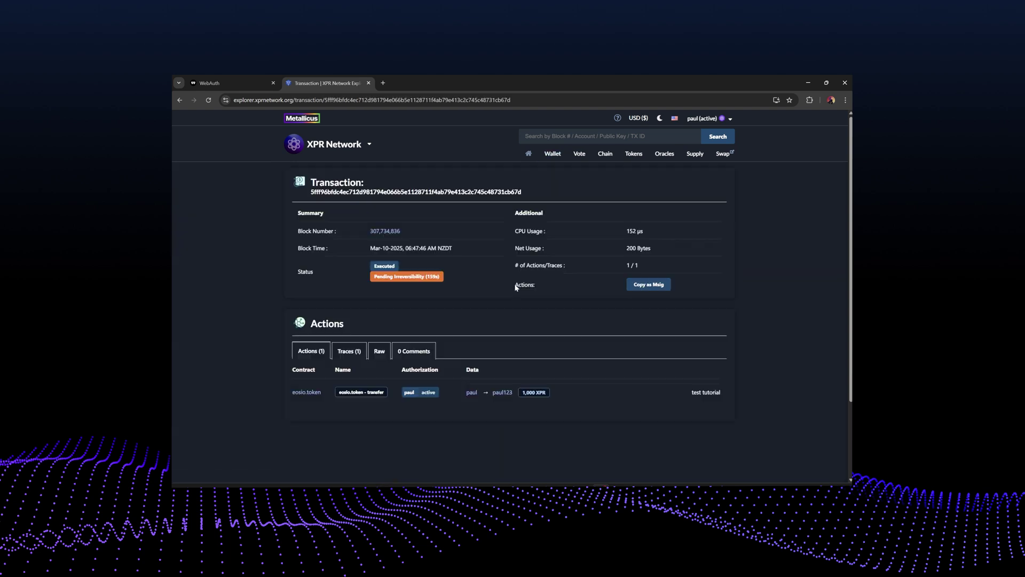
scroll(493, 306, "down", 1)
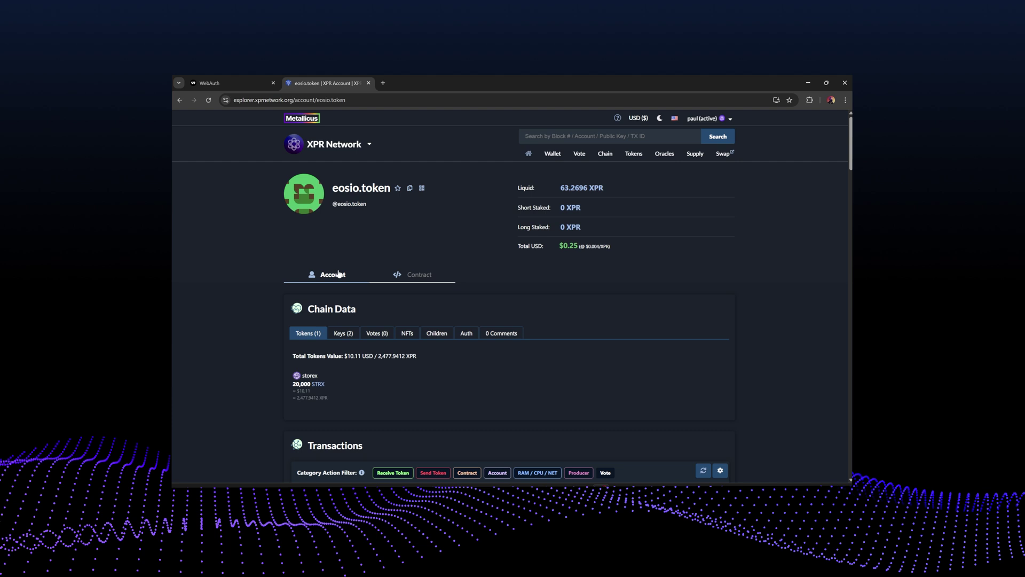
On the eosio.token account page, show the Contract actions: close, create, issue, open, retire, transfer.
scroll(339, 274, "down", 15)
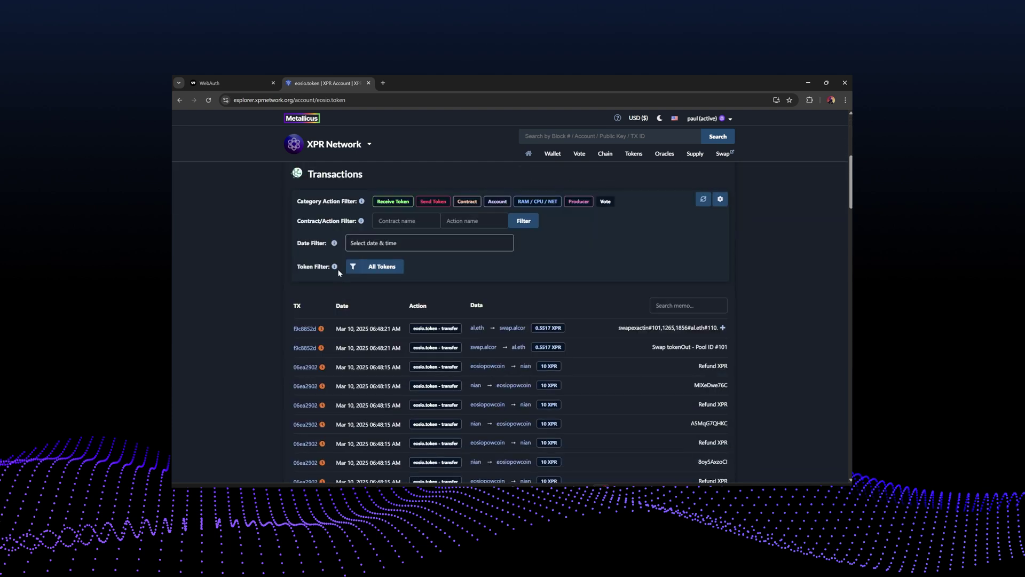
scroll(338, 274, "up", 15)
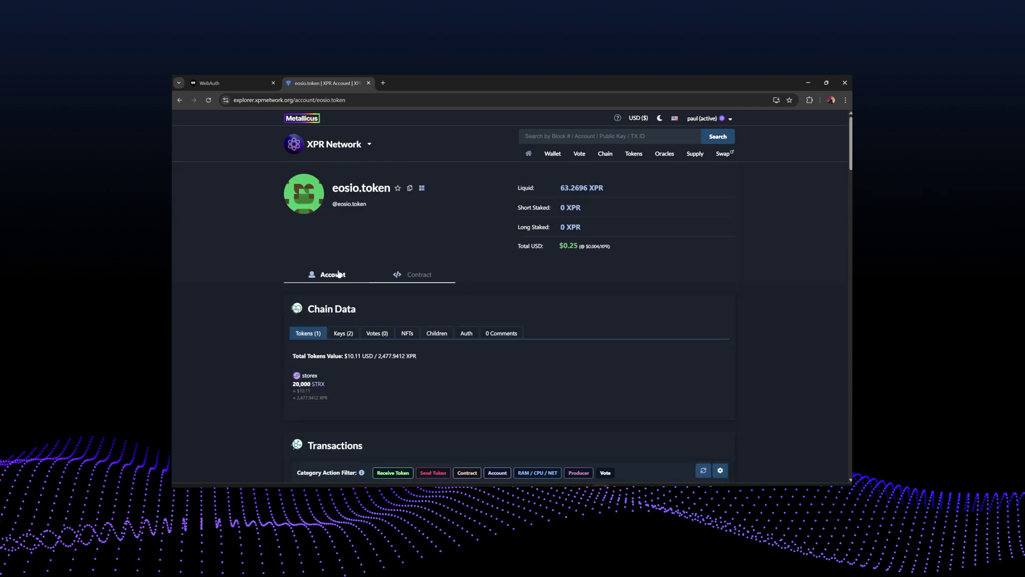
left_click(415, 276)
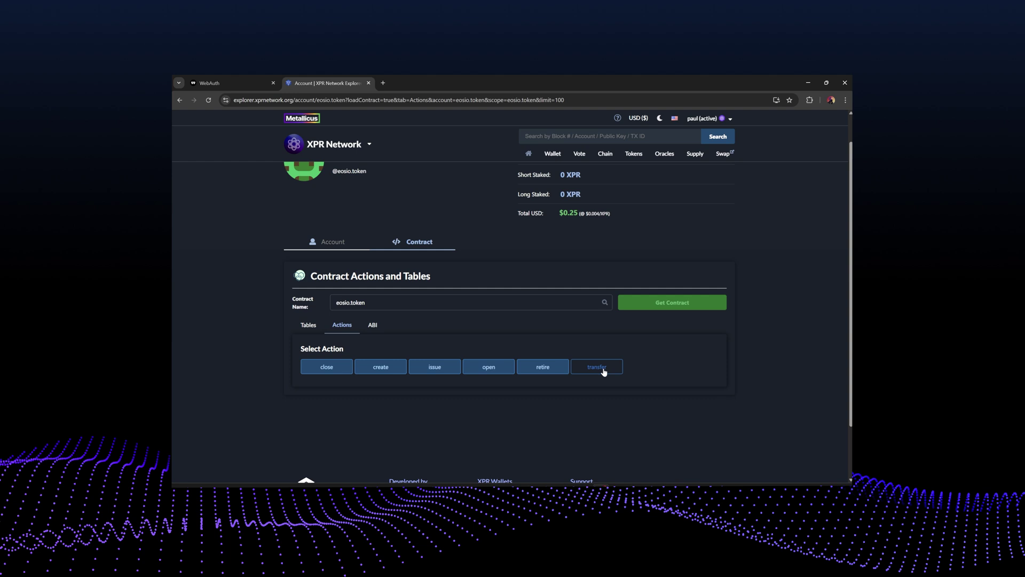
Fill the eosio.token transfer action with sender, recipient, 1000.0000 XPR and memo 'test', and submit.
left_click(604, 372)
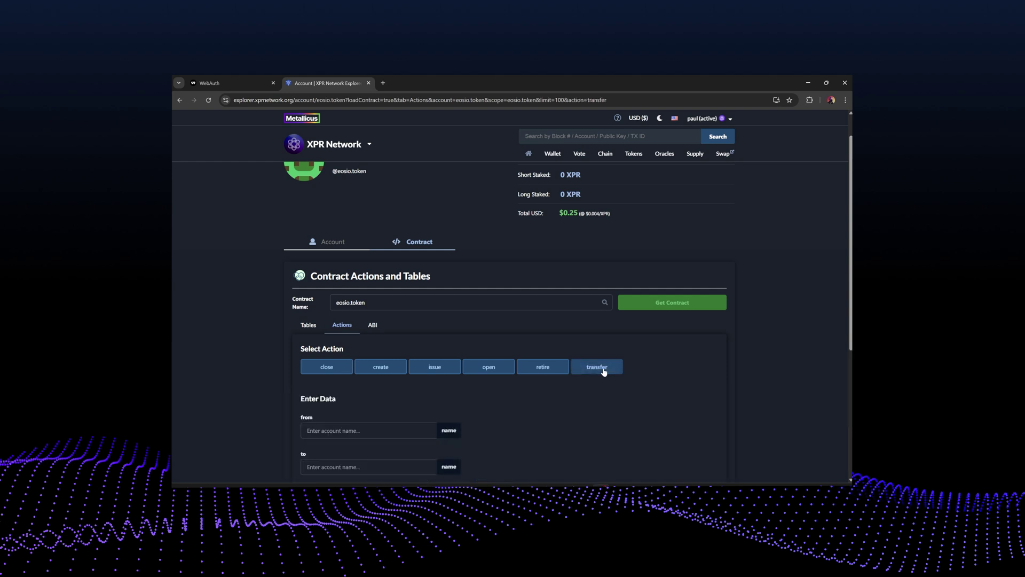
scroll(466, 400, "down", 2)
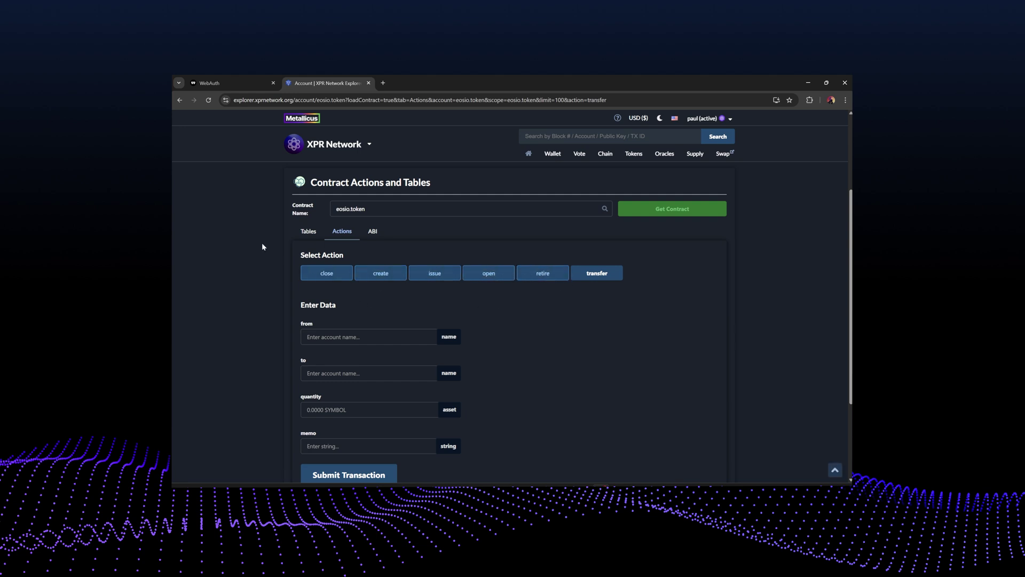
scroll(594, 285, "down", 2)
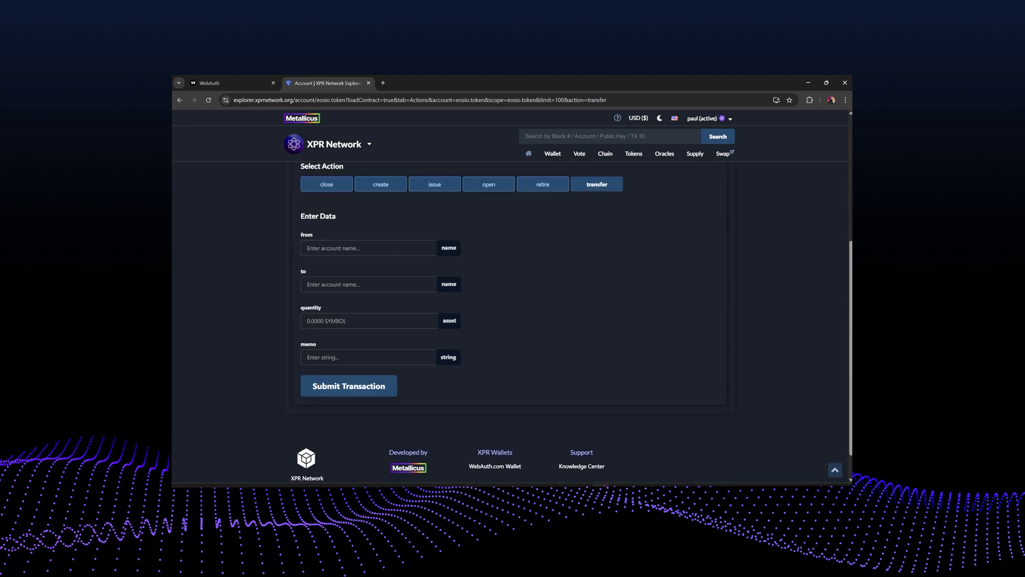
left_click(368, 248)
left_click(369, 284)
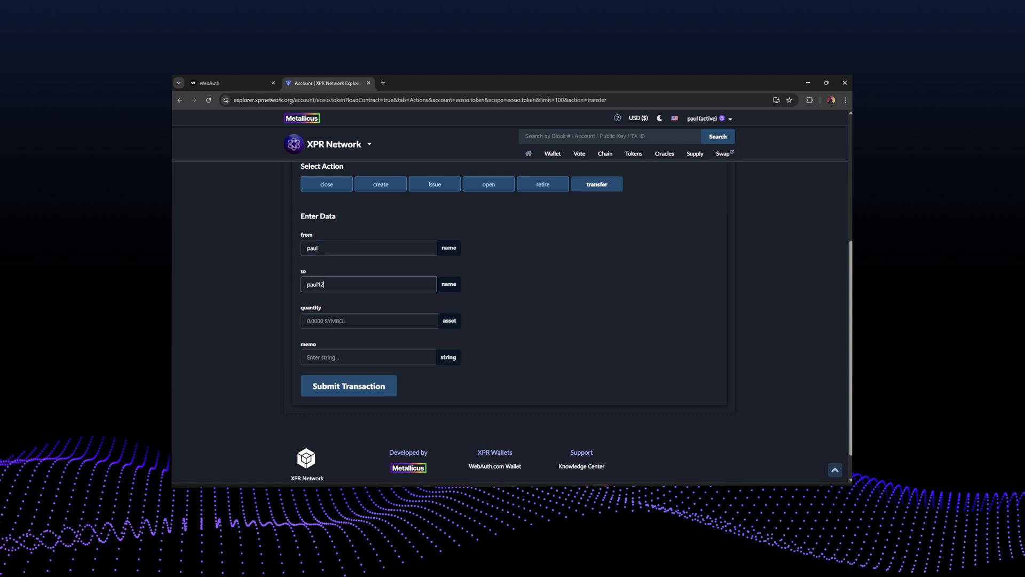
left_click(369, 321)
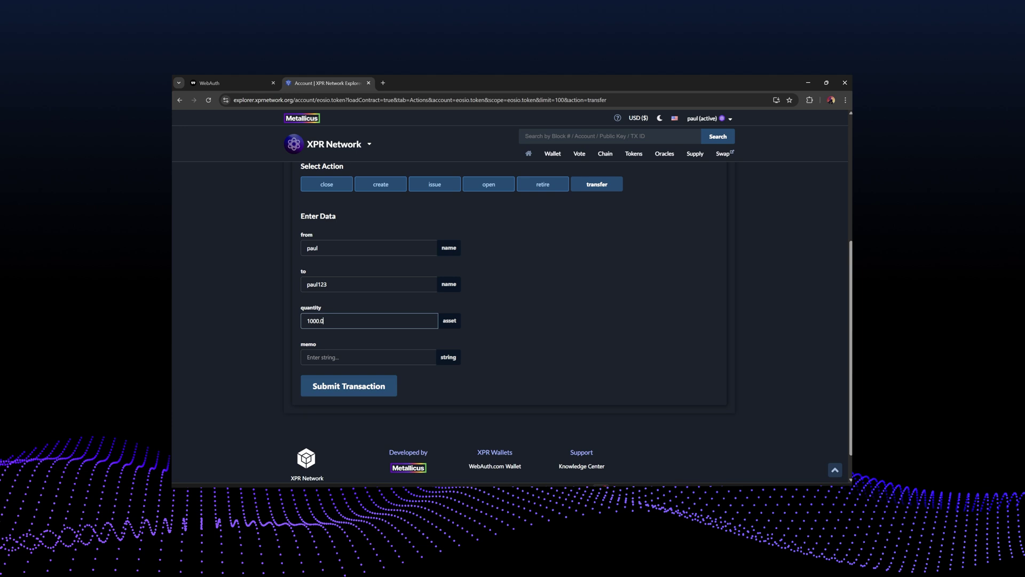
left_click(368, 356)
type("test")
left_click(343, 392)
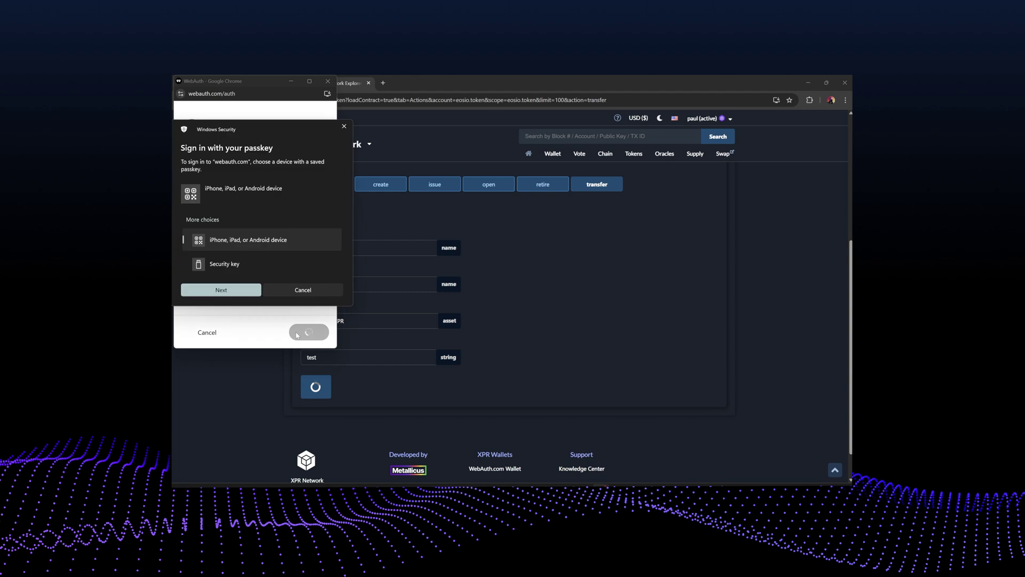
Sign the contract transfer with a security key, then open the transaction and sender's account page.
left_click(284, 268)
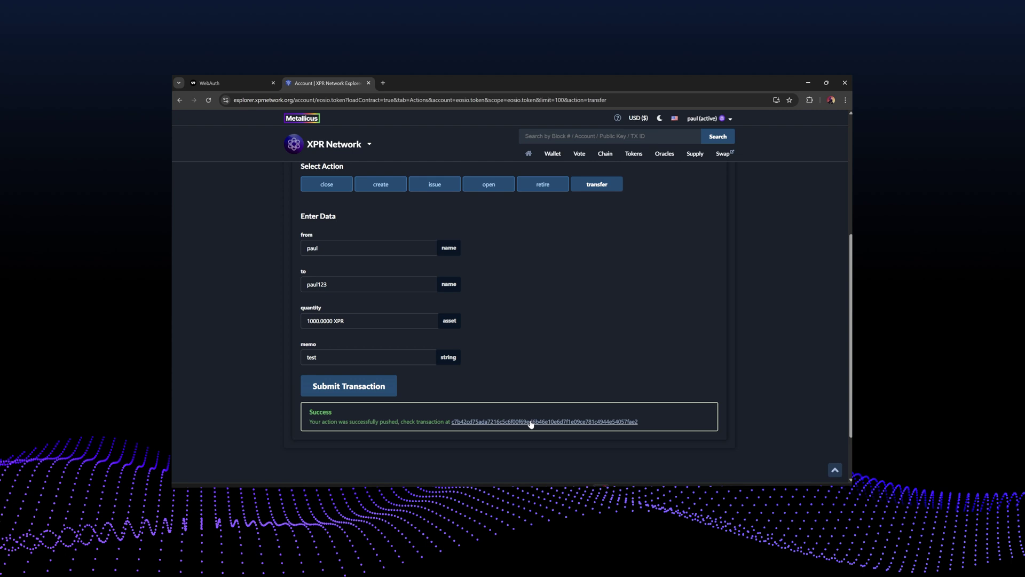
left_click(530, 421)
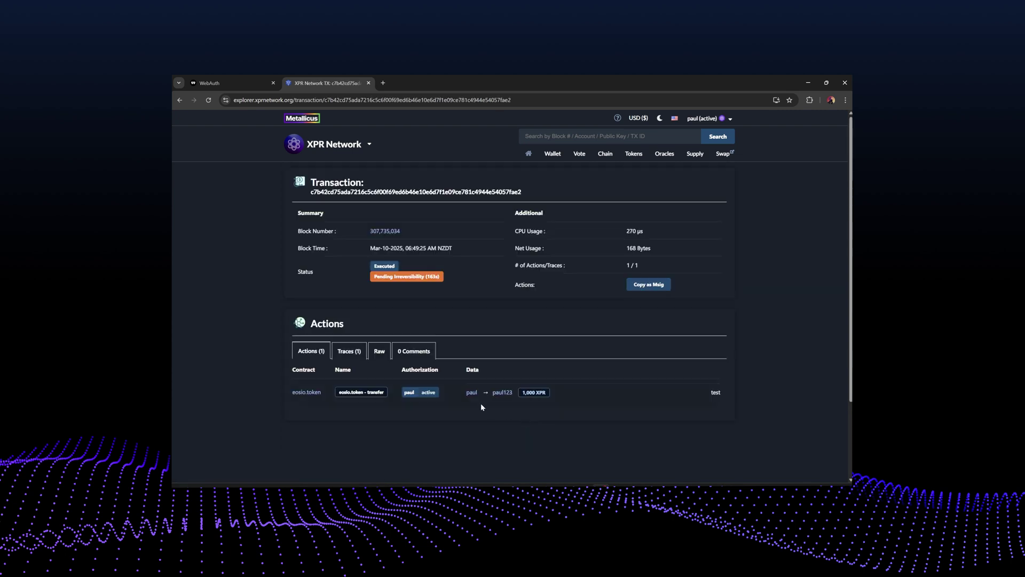
left_click(470, 394)
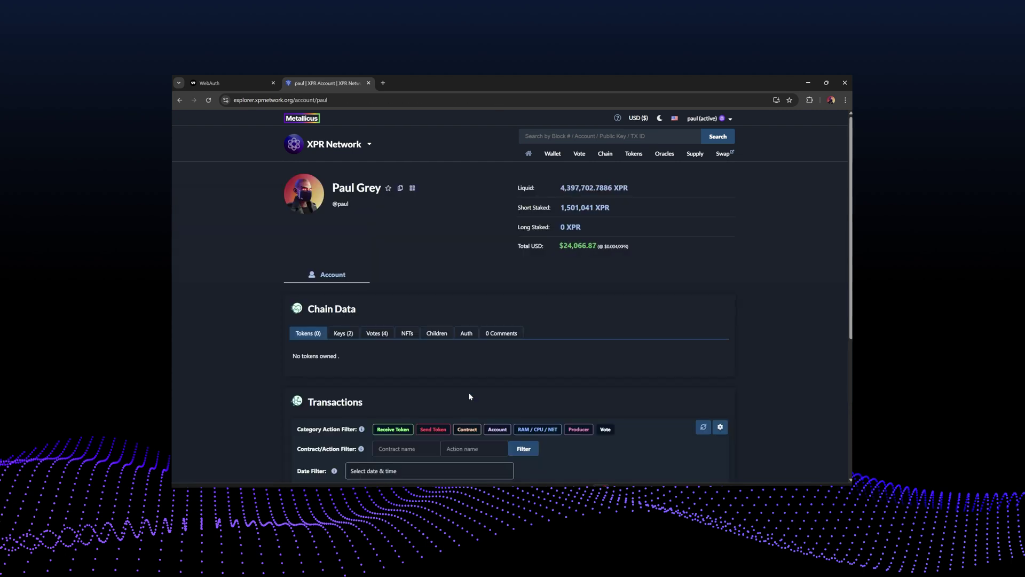
scroll(470, 396, "down", 5)
scroll(468, 392, "down", 2)
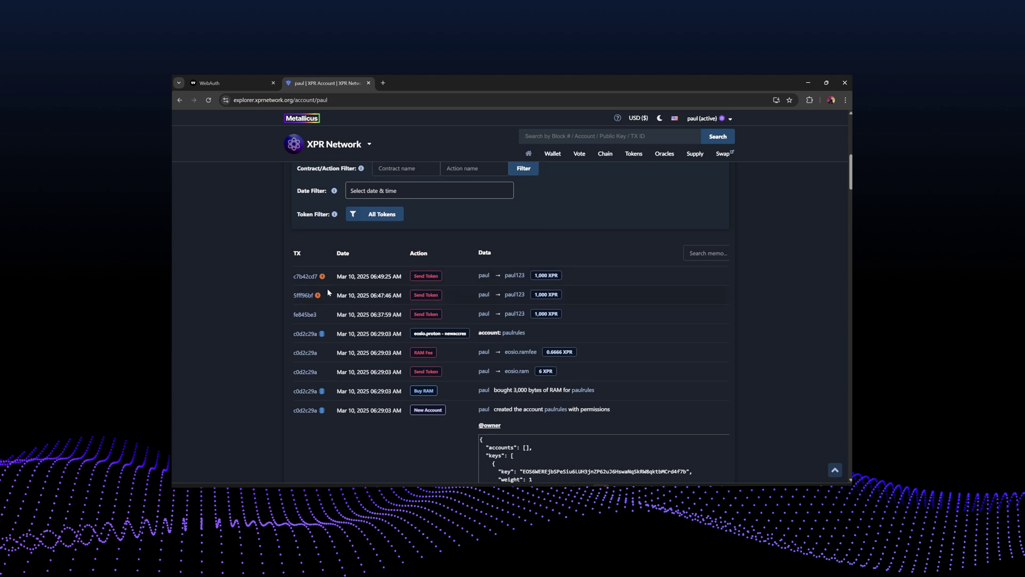
mouse_move(318, 297)
scroll(486, 216, "up", 3)
scroll(487, 219, "up", 5)
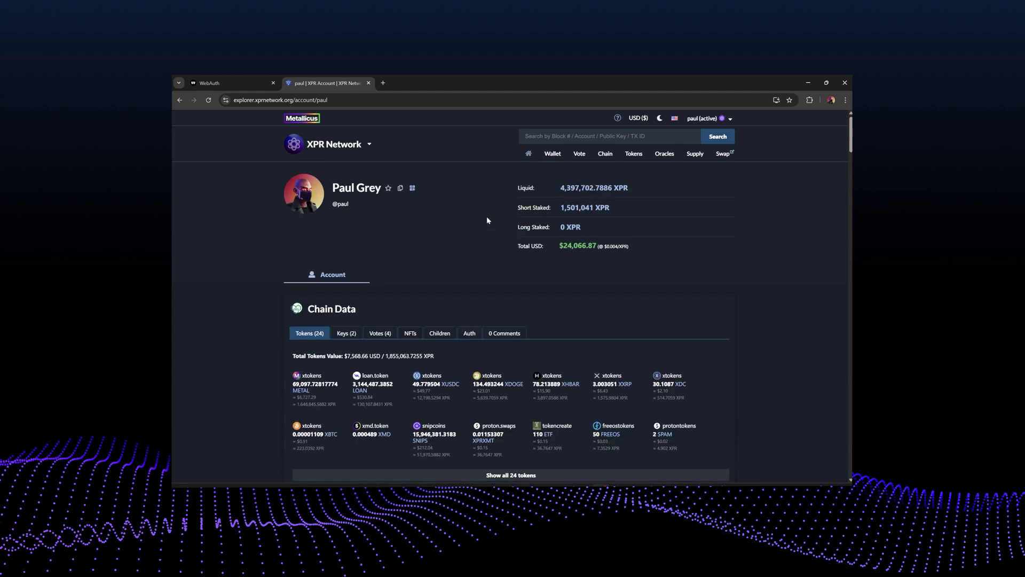
scroll(487, 220, "down", 2)
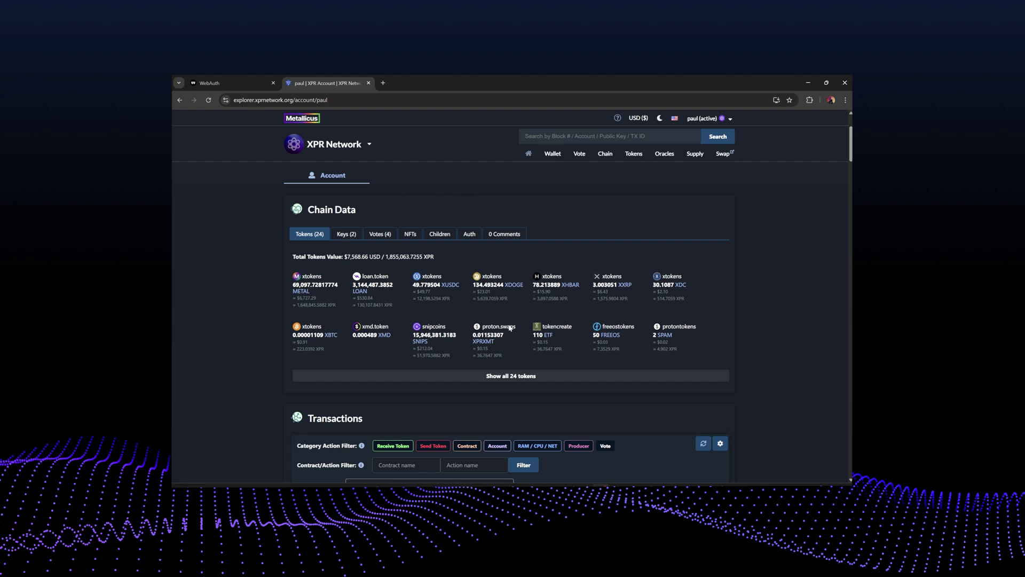
Show all 24 tokens, view the account's owner and active keys, then return to Wallet.
left_click(524, 377)
left_click(348, 235)
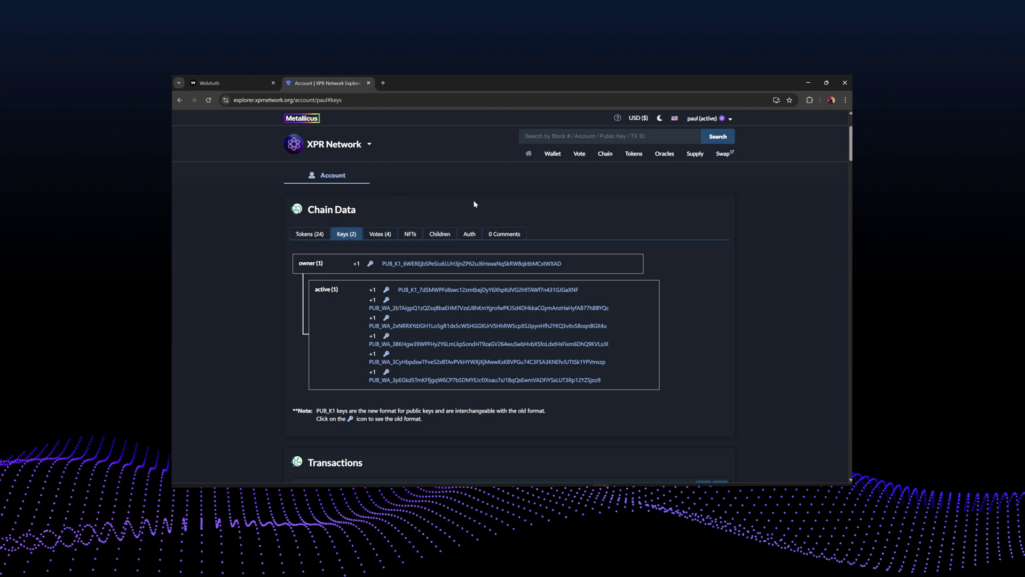
left_click(542, 158)
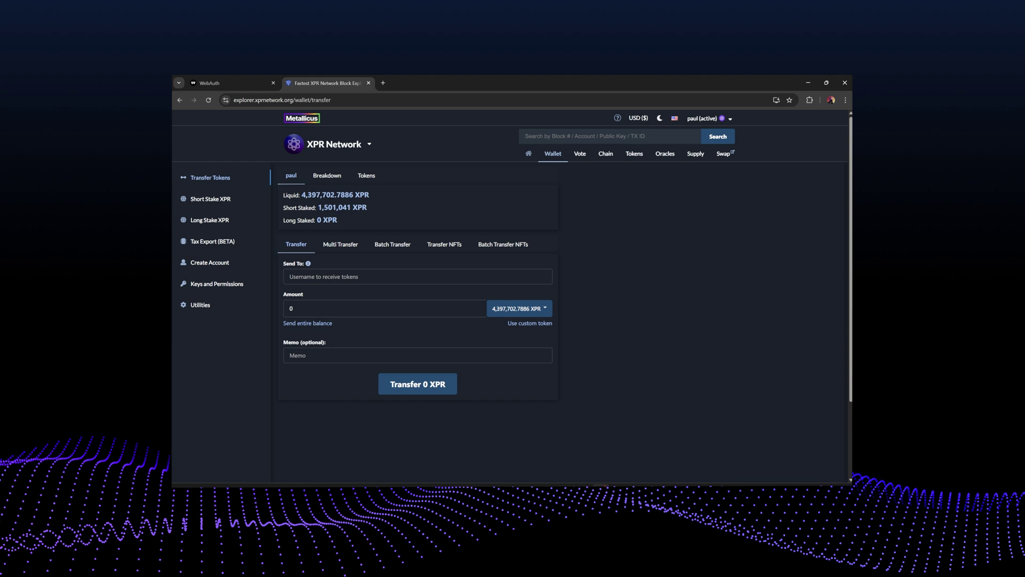
Switch to Multi Transfer, then to the Batch Transfer tab to reach the file-upload form.
left_click(345, 243)
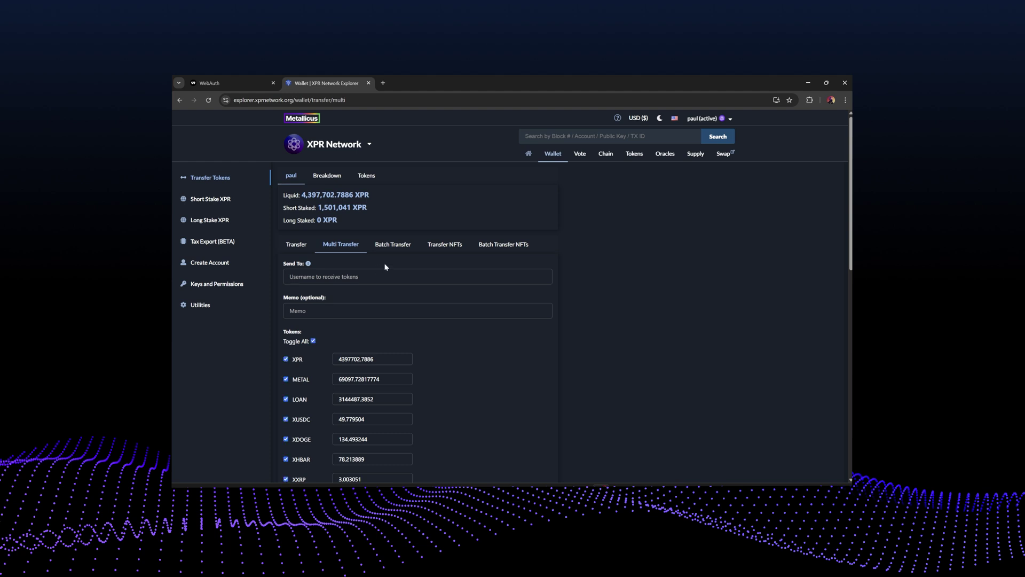
left_click(387, 246)
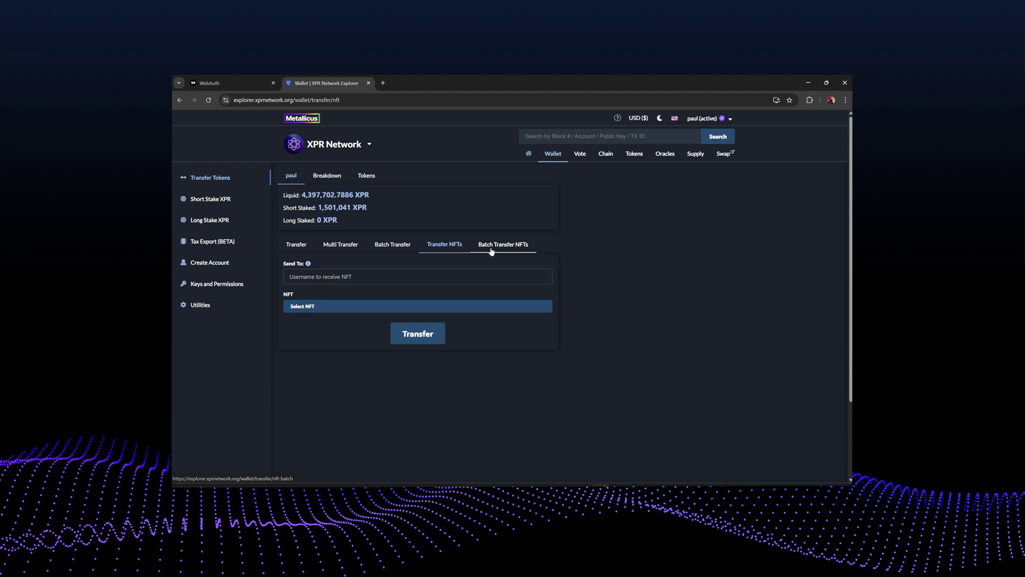
left_click(416, 307)
scroll(384, 372, "down", 5)
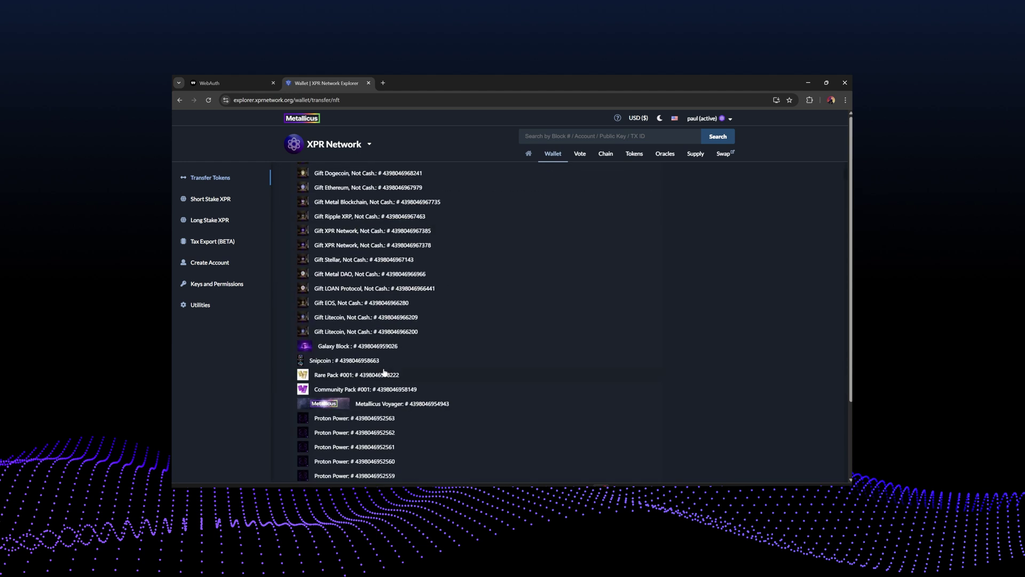
scroll(384, 372, "up", 5)
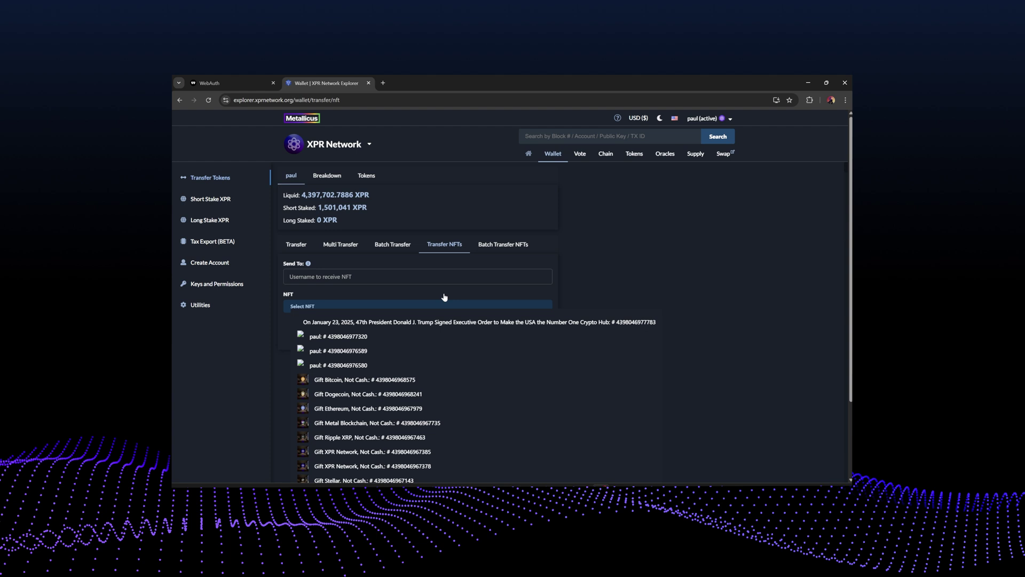
left_click(577, 293)
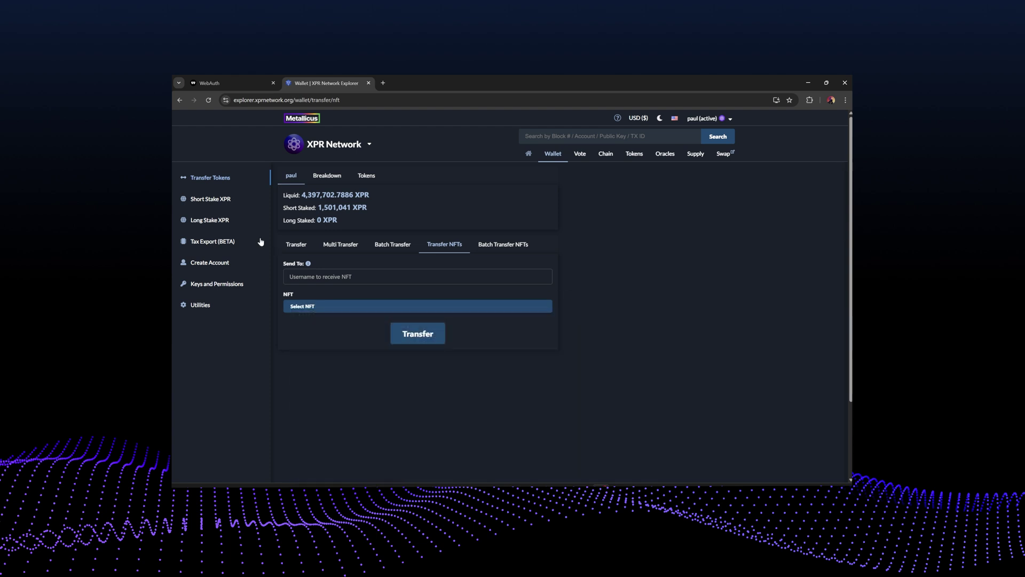
Open Short Stake XPR, browse the validators list under Vote, and return to the staking page.
left_click(212, 199)
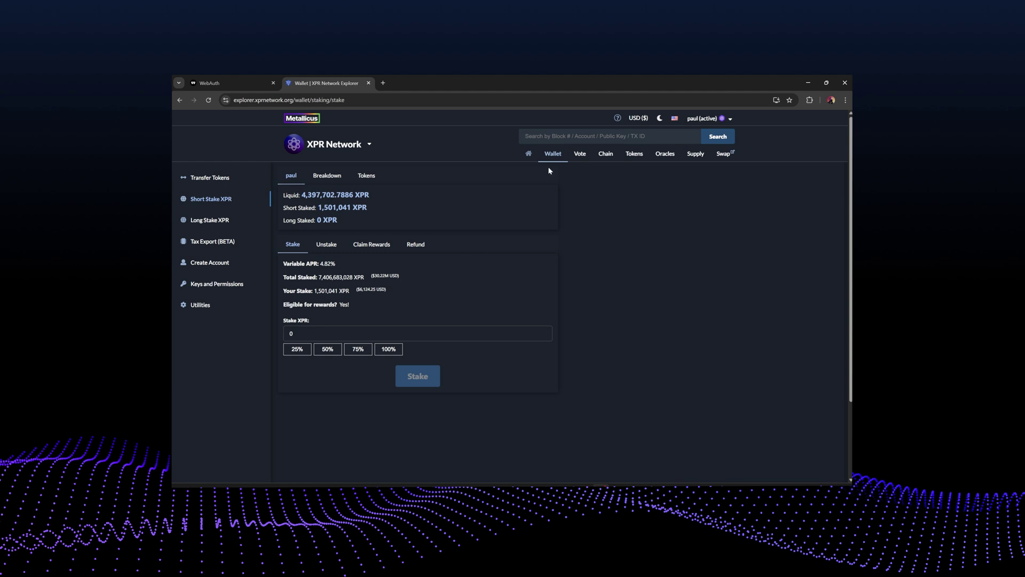
left_click(580, 154)
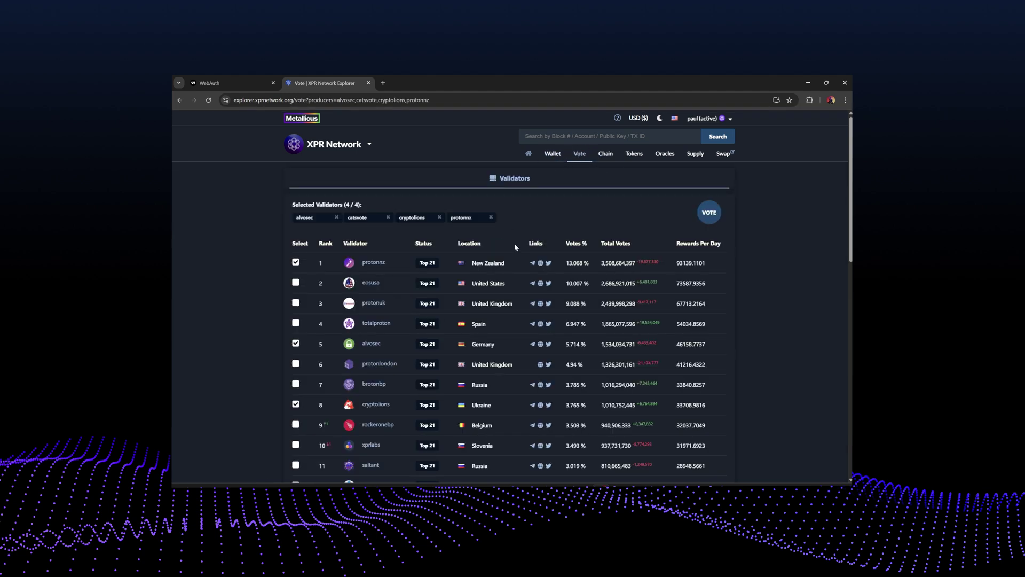
scroll(514, 242, "down", 6)
scroll(514, 243, "up", 6)
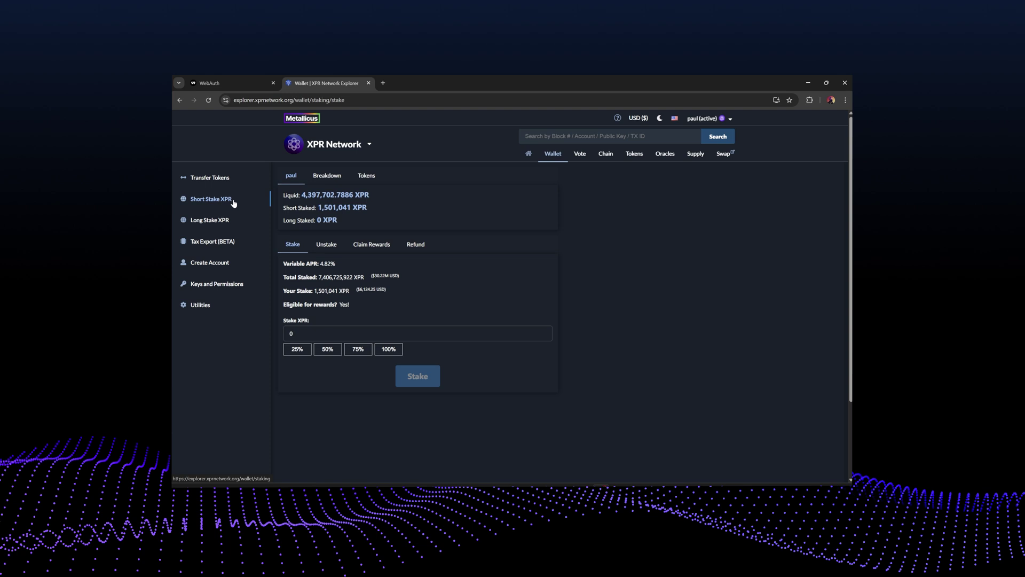
Go back to the explorer home page and scroll through the Producers table.
left_click(528, 153)
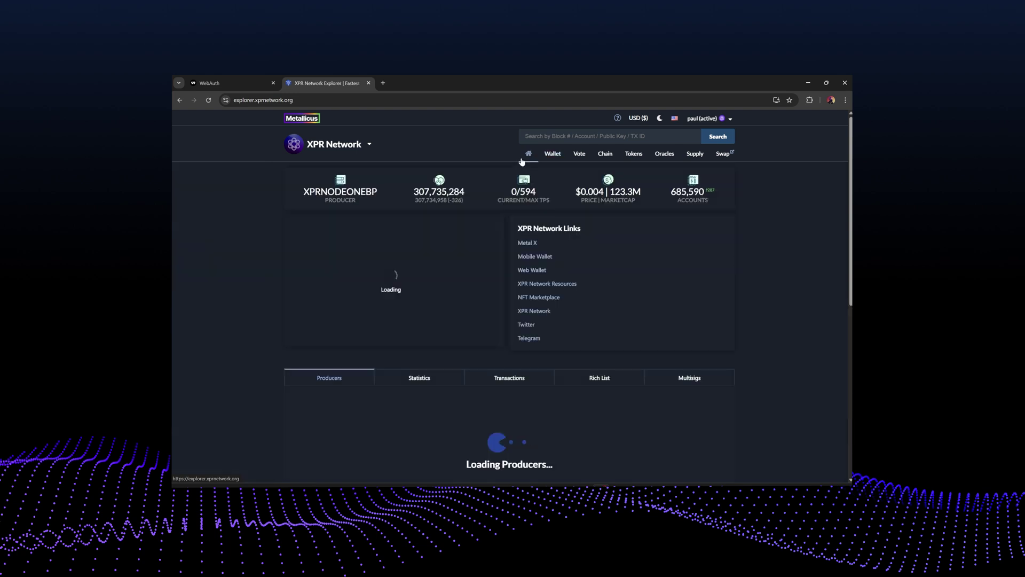
scroll(489, 326, "down", 3)
scroll(488, 323, "down", 4)
scroll(488, 323, "up", 8)
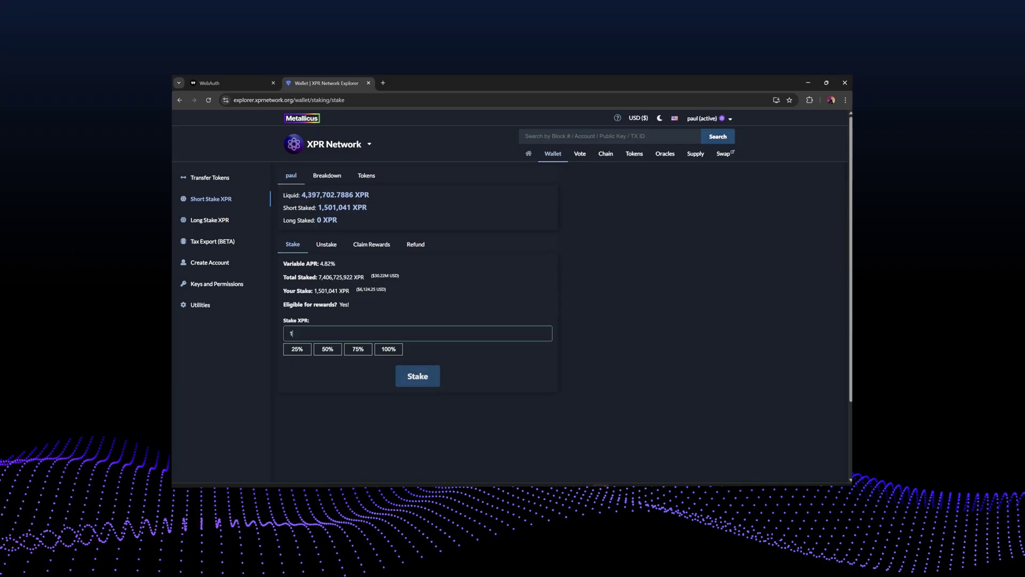
Stake 10000 XPR, approve it in WebAuth, and highlight the new 1,511,041 Short Staked balance.
type("0000")
left_click(418, 377)
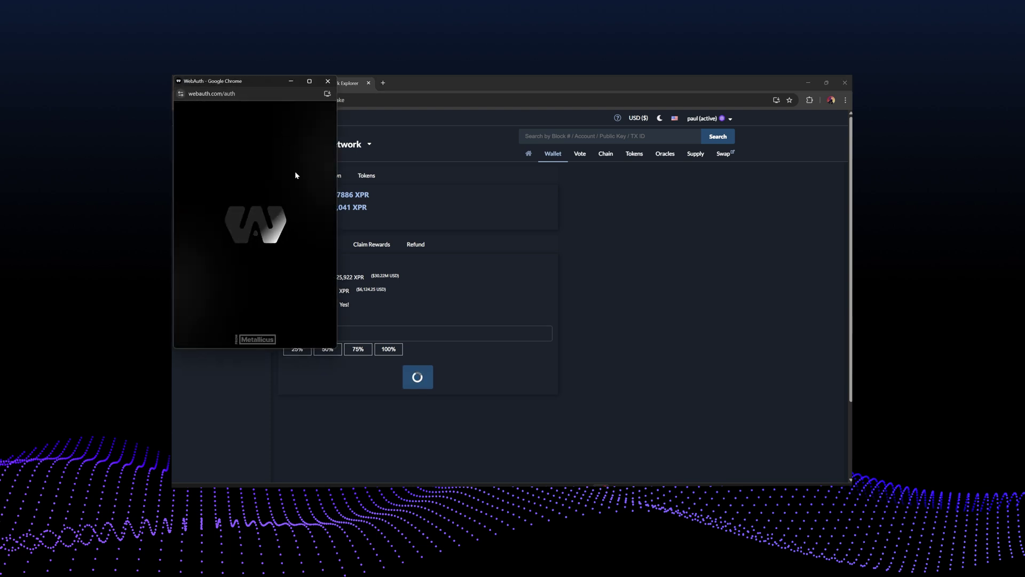
left_click(308, 333)
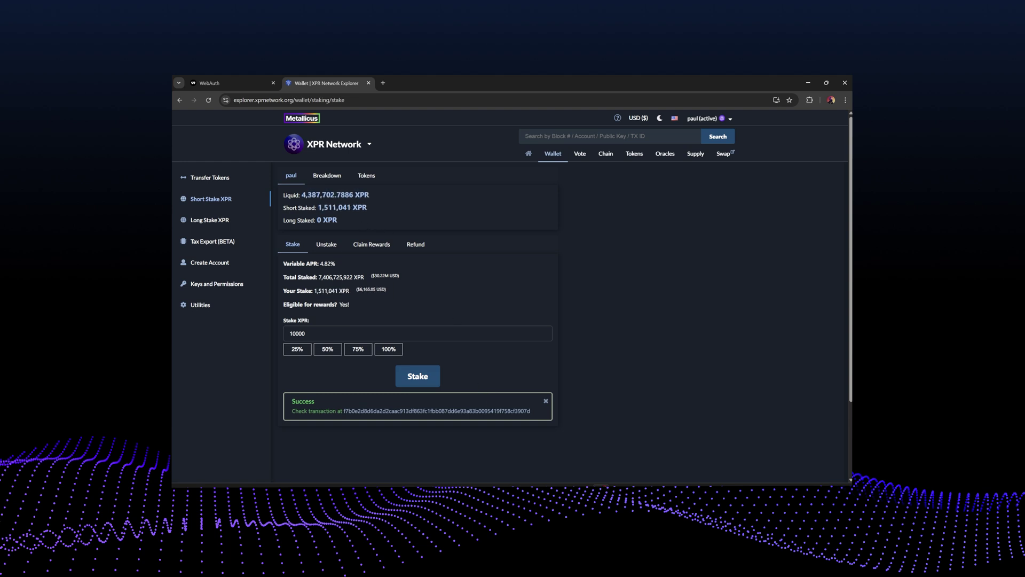
left_click_drag(320, 207, 362, 208)
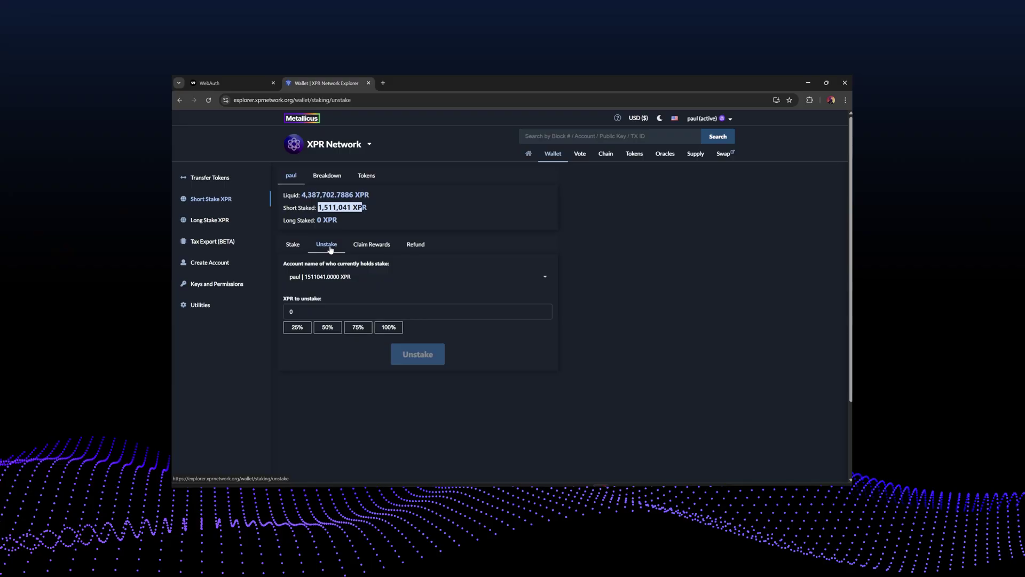
Check Claim Rewards for claimable rewards, then the Refund tab for pending unstake refunds.
left_click(380, 243)
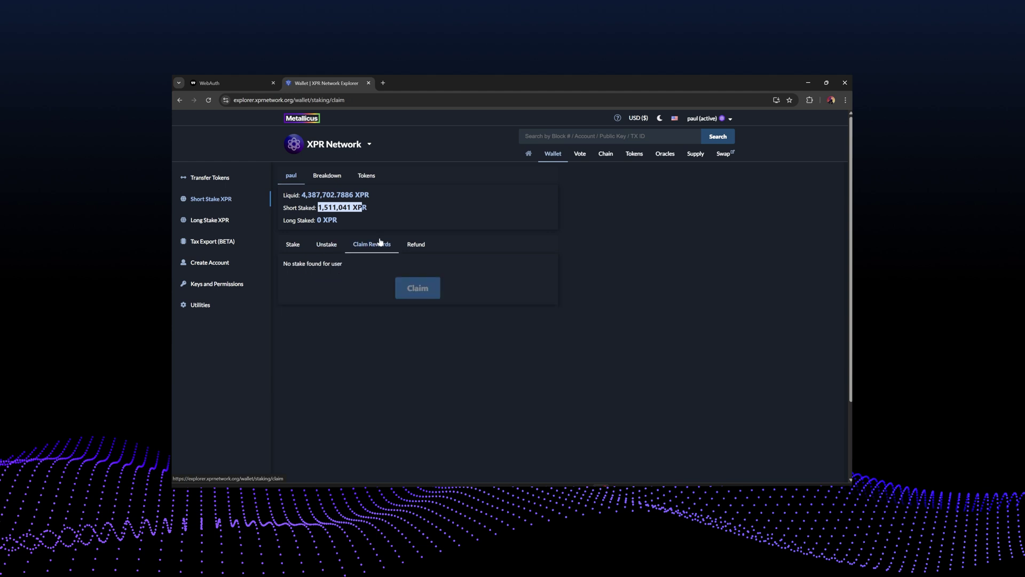
left_click(420, 244)
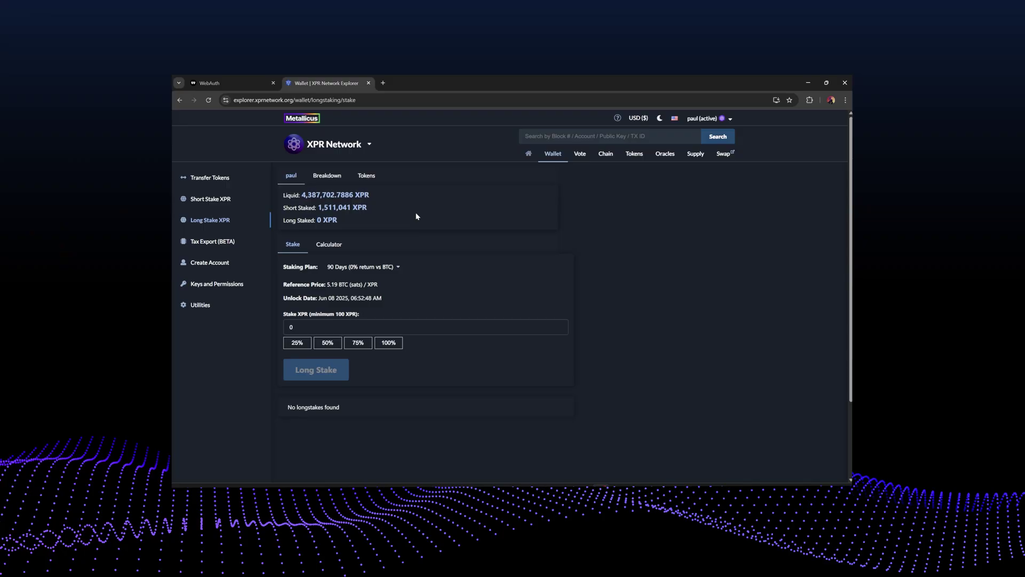
Focus the Long Stake amount field, then open the CoinTracking Tax Export (BETA) page.
left_click(425, 327)
left_click(210, 242)
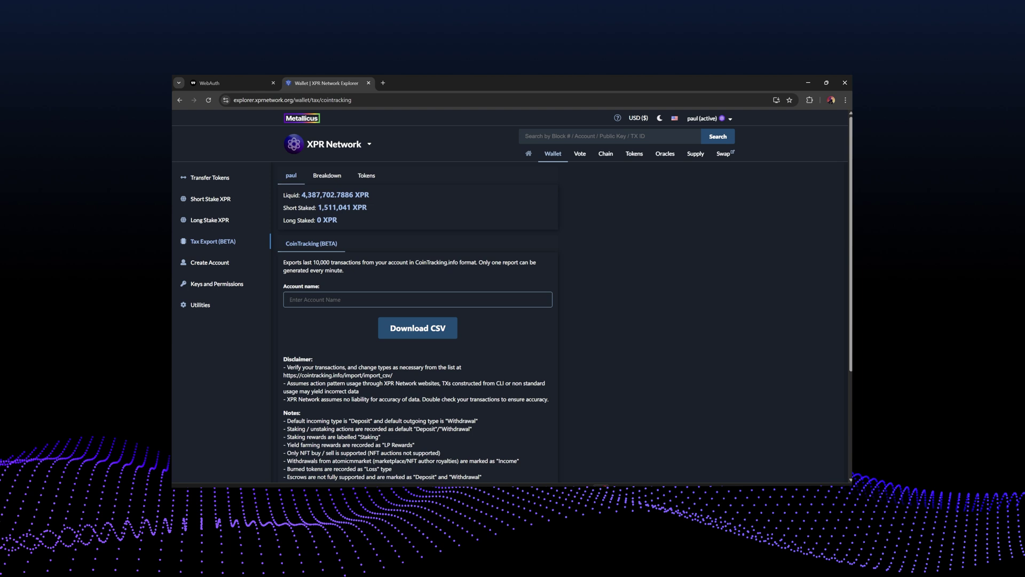
Enter the account name and download its transaction history as a CoinTracking CSV.
left_click(403, 338)
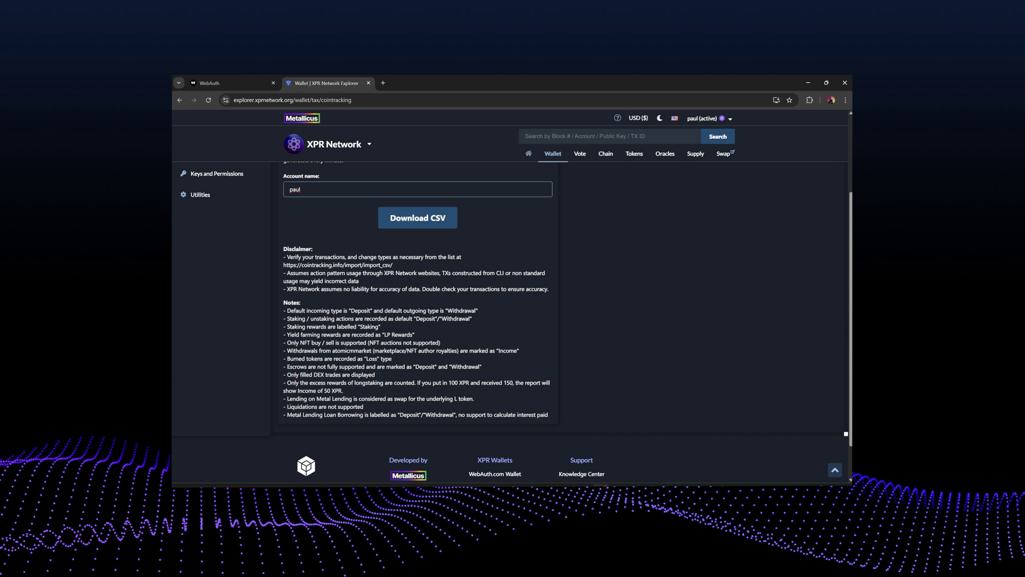
scroll(513, 294, "up", 2)
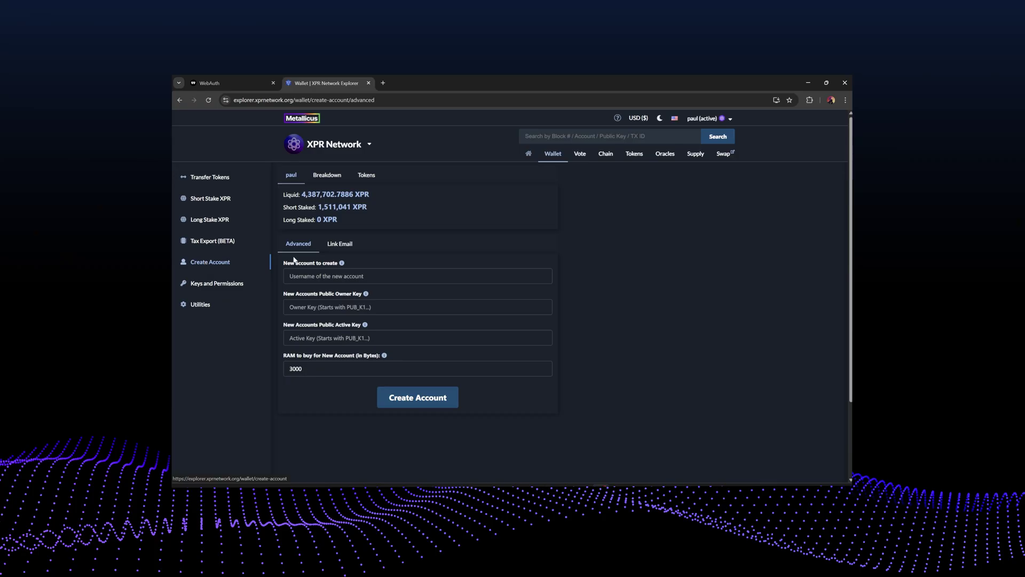
Step through the new-account username and owner key fields, leaving RAM at 3000 bytes.
left_click(294, 275)
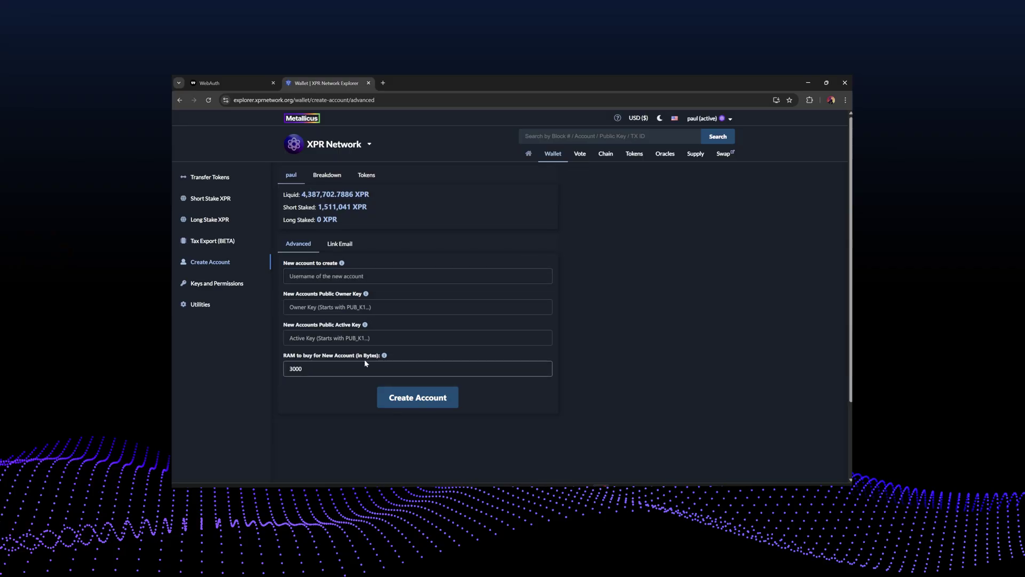
mouse_move(384, 356)
left_click(388, 308)
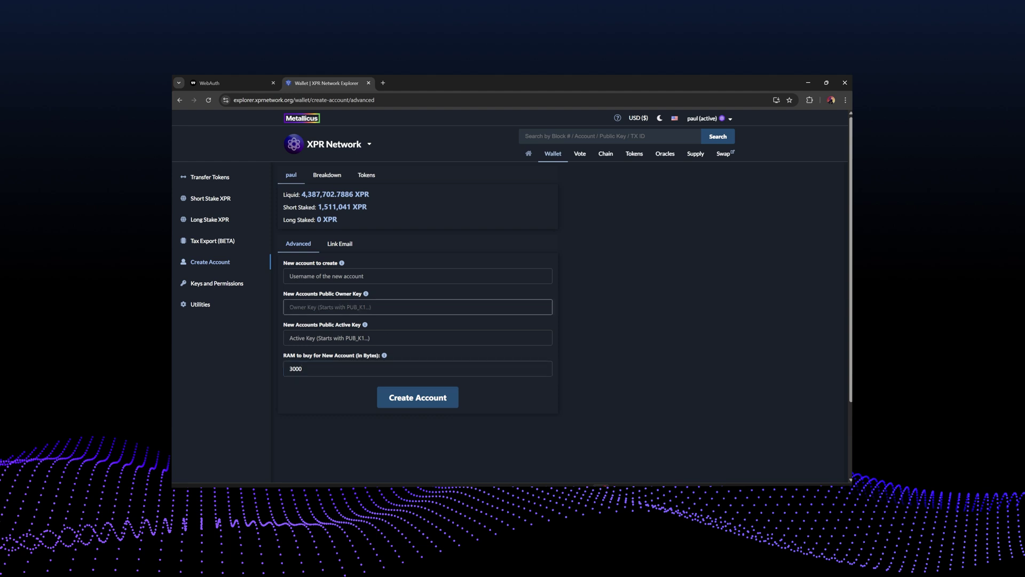
Return home, reopen the account from search history, and list its five child accounts.
left_click(529, 154)
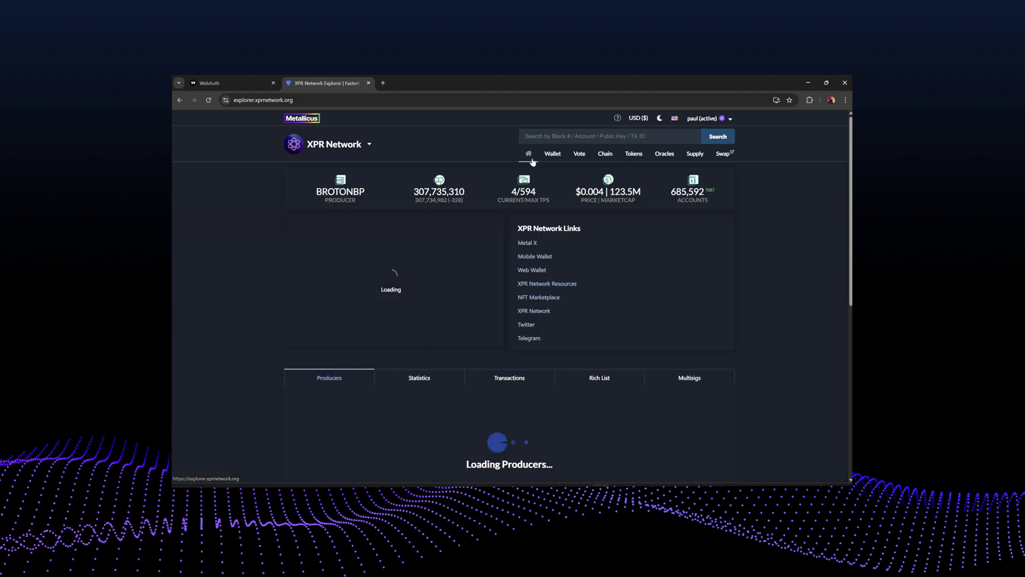
left_click(530, 213)
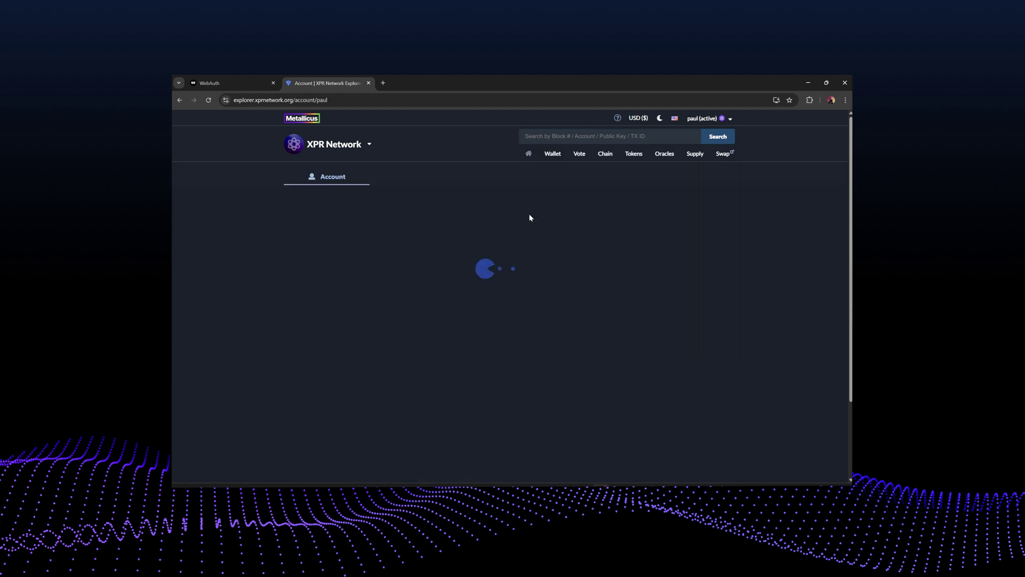
left_click(439, 333)
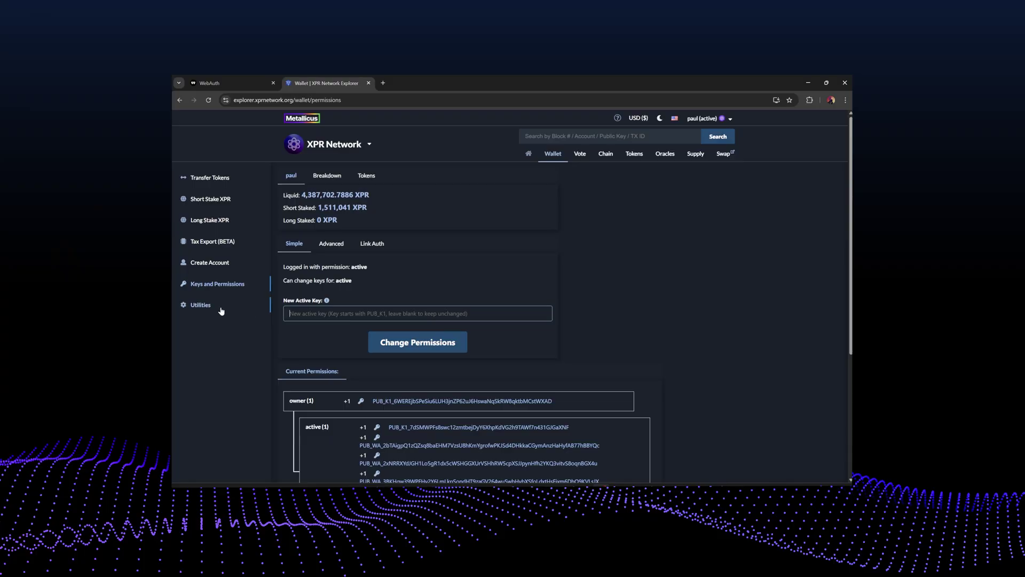
Open Utilities > Keys and generate several fresh public and private key pairs.
left_click(212, 308)
left_click(321, 328)
left_click(320, 328)
left_click(322, 328)
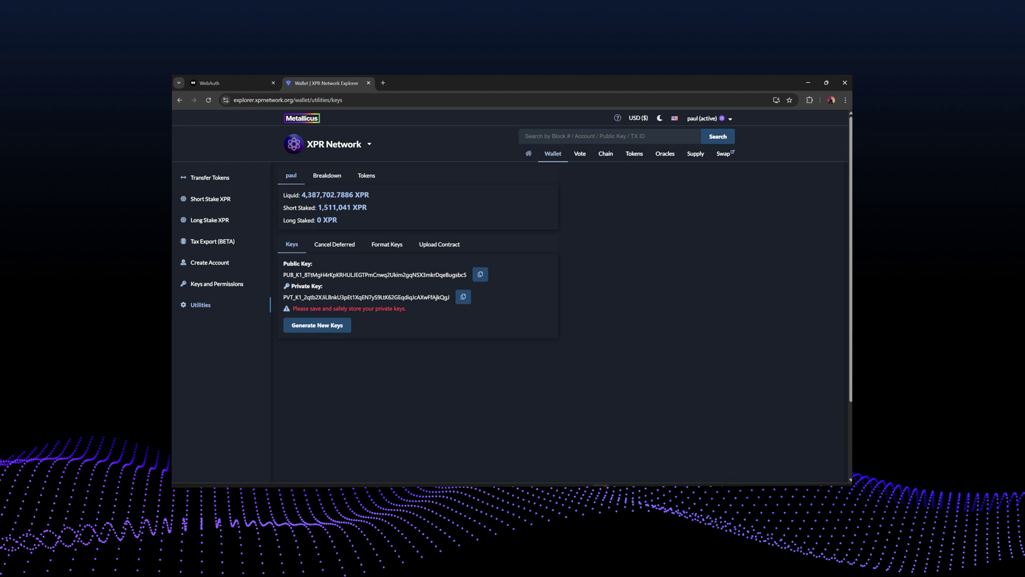
key("Return")
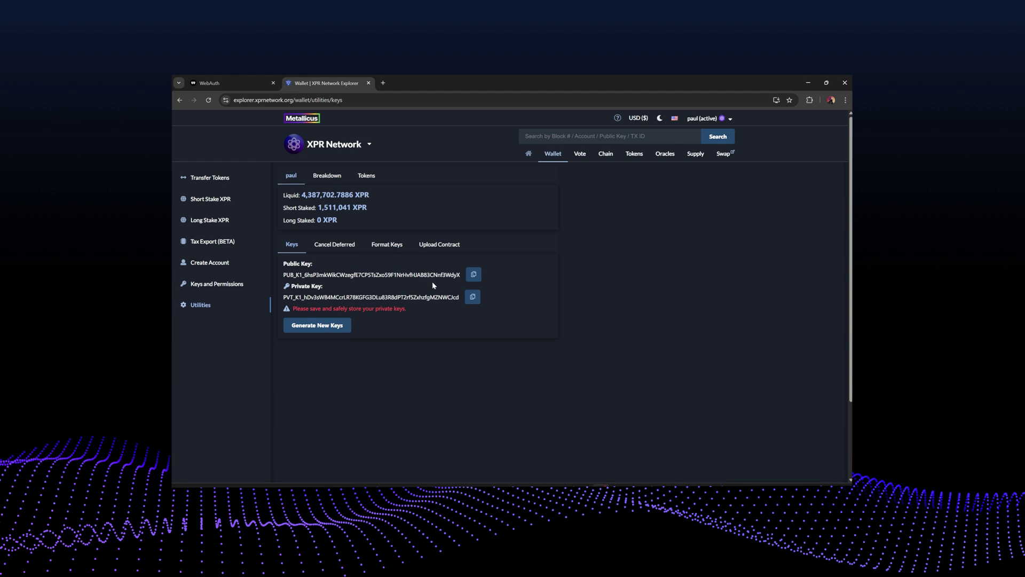
Paste the newly generated public key into the account's New Active Key field.
left_click(220, 286)
left_click(327, 314)
key("ctrl+v")
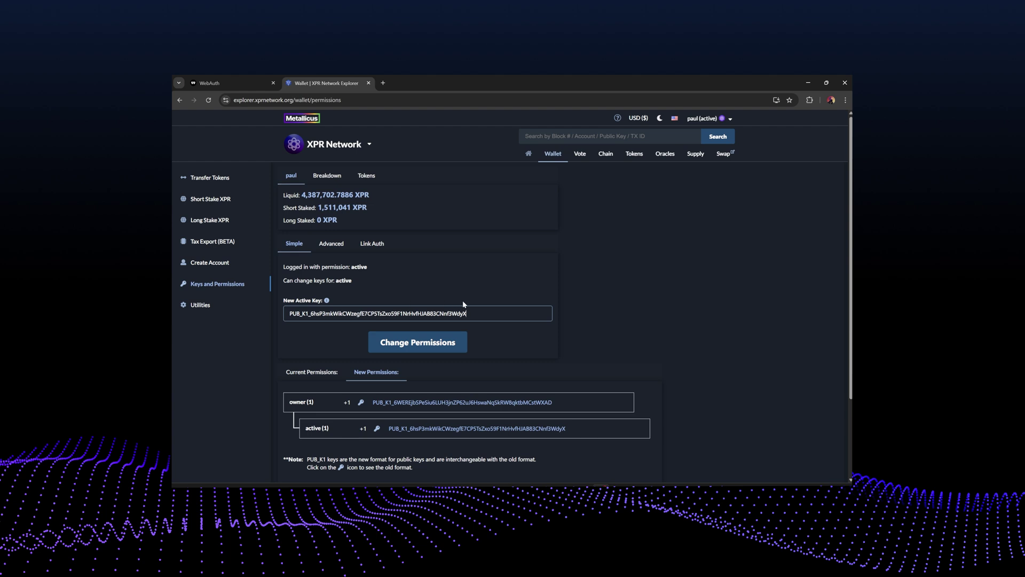
scroll(464, 305, "down", 1)
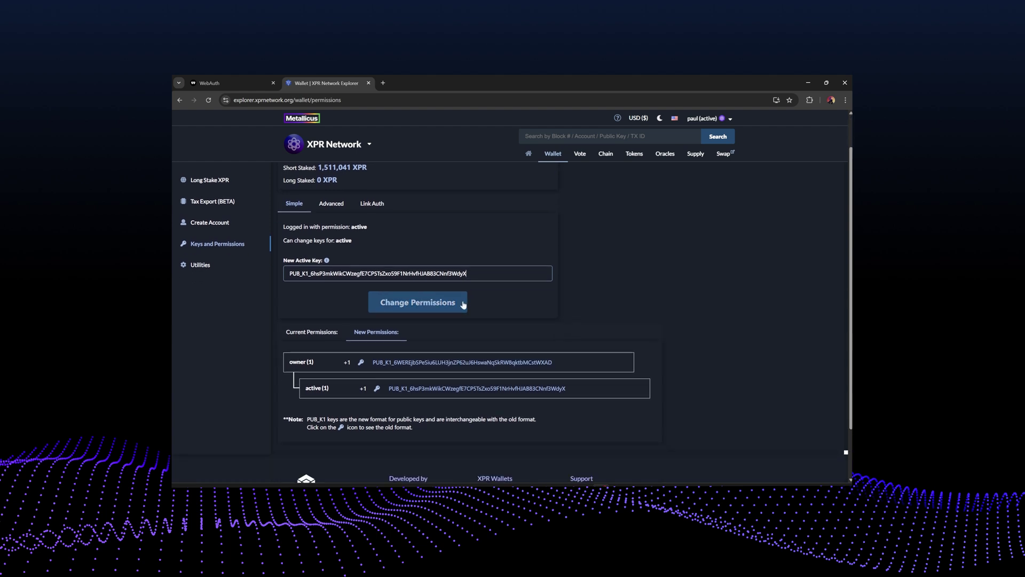
Clear the New Active Key field again, leaving permissions unchanged.
key("ctrl+a")
key("BackSpace")
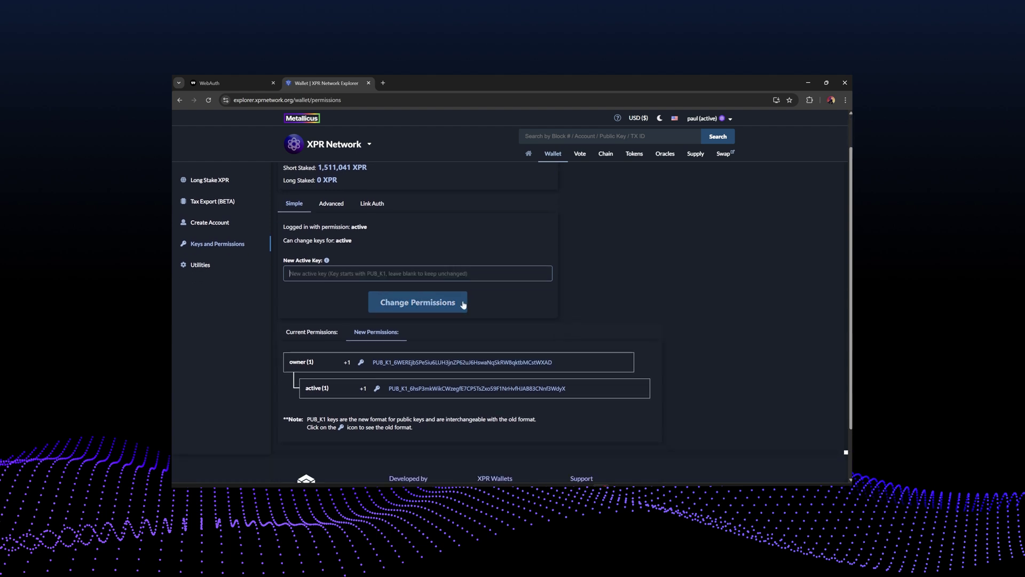
left_click(633, 312)
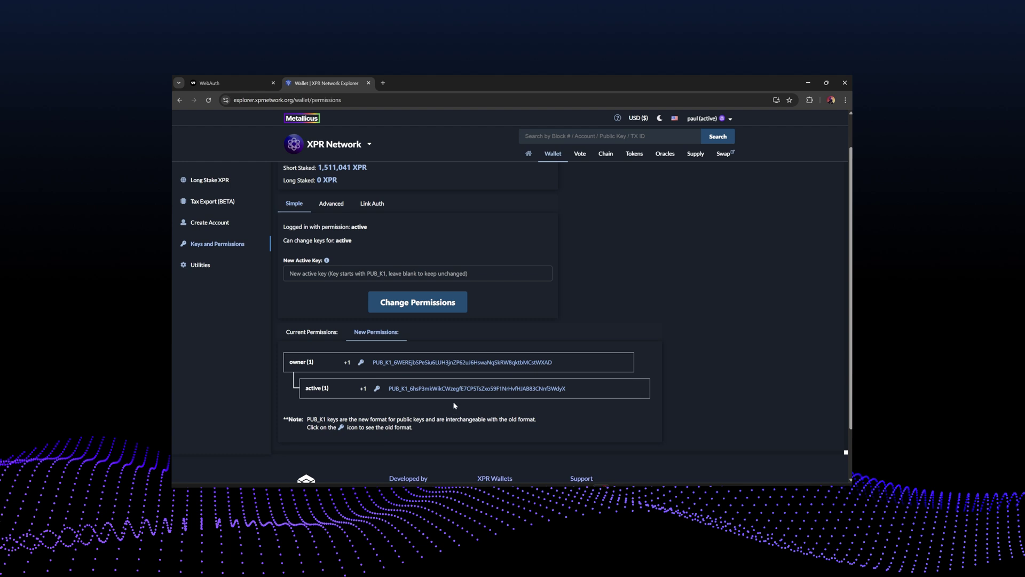
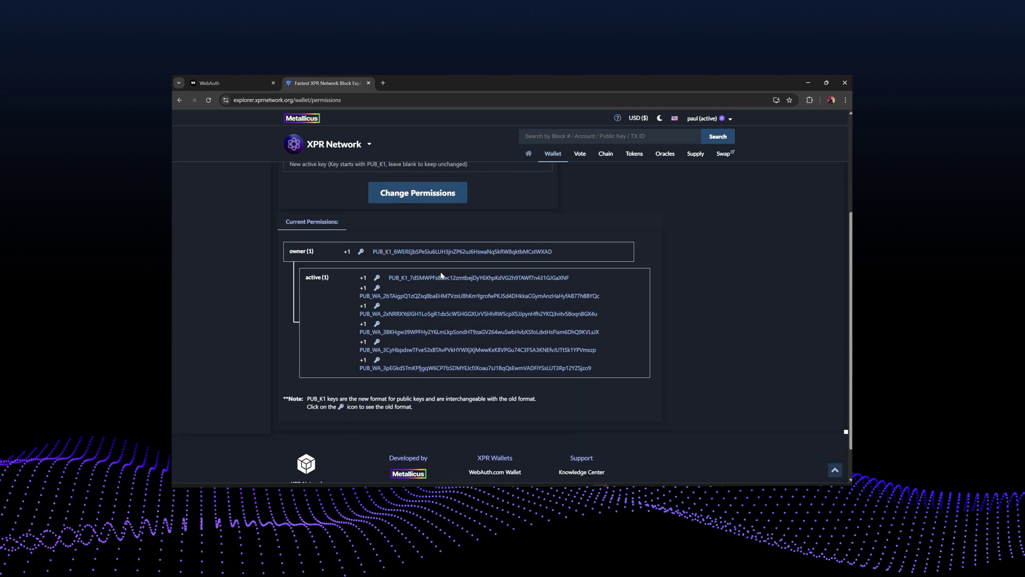
Paste the replacement PUB_K1 key as the New Active Key and check the single-key preview.
scroll(441, 276, "up", 1)
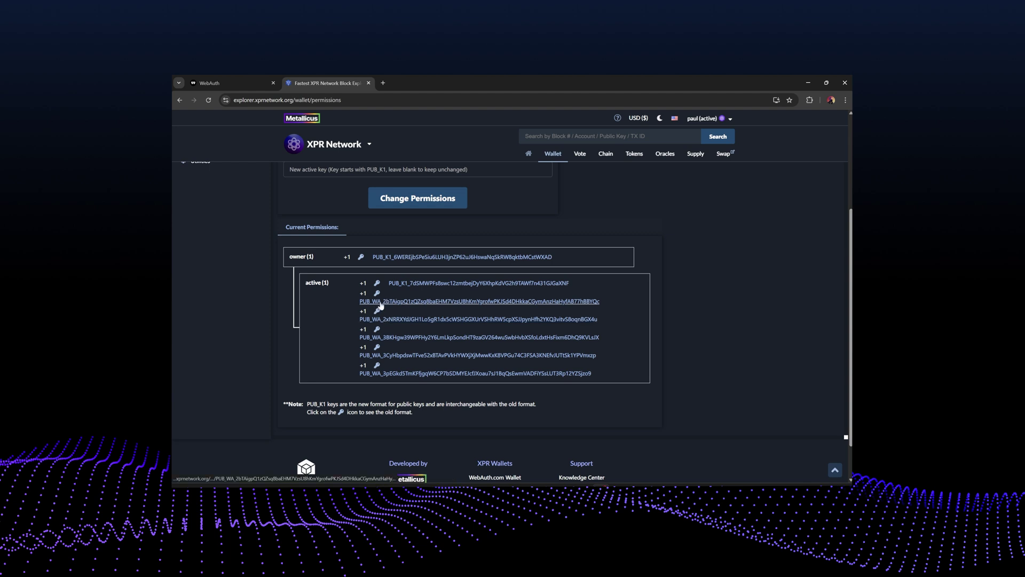
scroll(361, 215, "up", 1)
left_click(353, 182)
type("PUB_K1_6hsP3mkWikCWzegfE7CP5TsZxo59F1NrHvfHJAB83CNnf3WdyX")
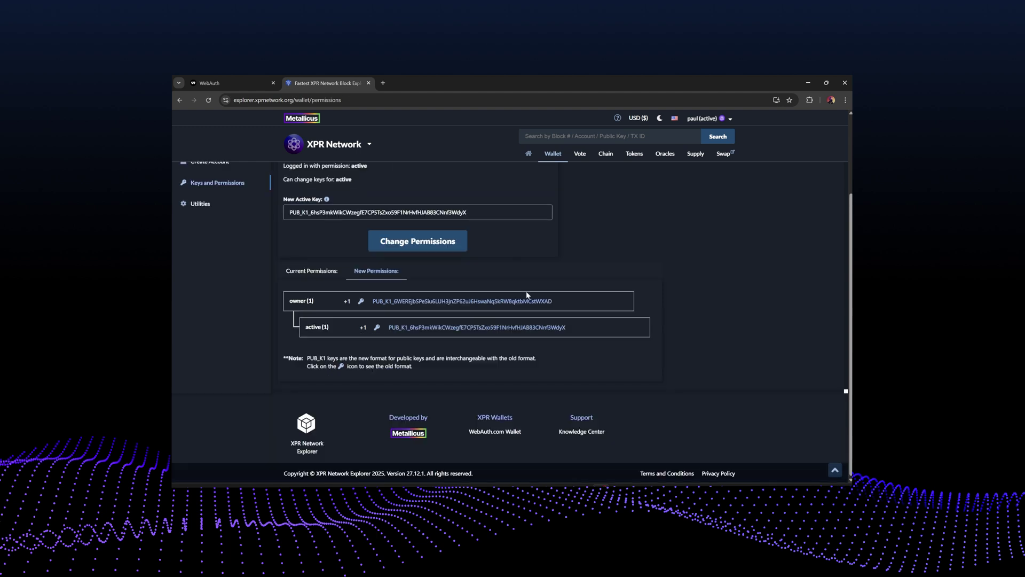
scroll(600, 319, "up", 1)
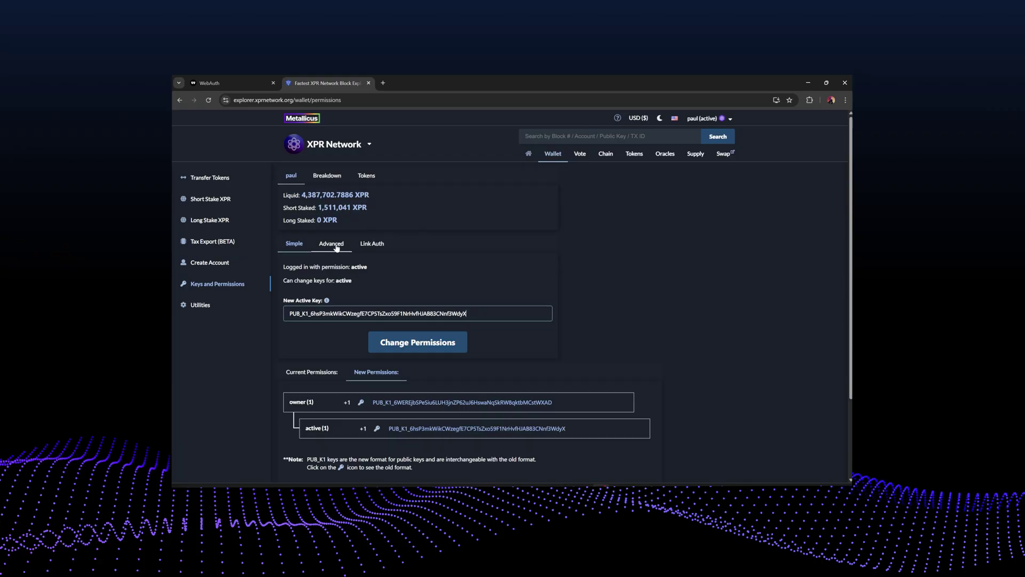
In the Advanced permission editor, expand Permission #2 active to see its keys.
left_click(336, 247)
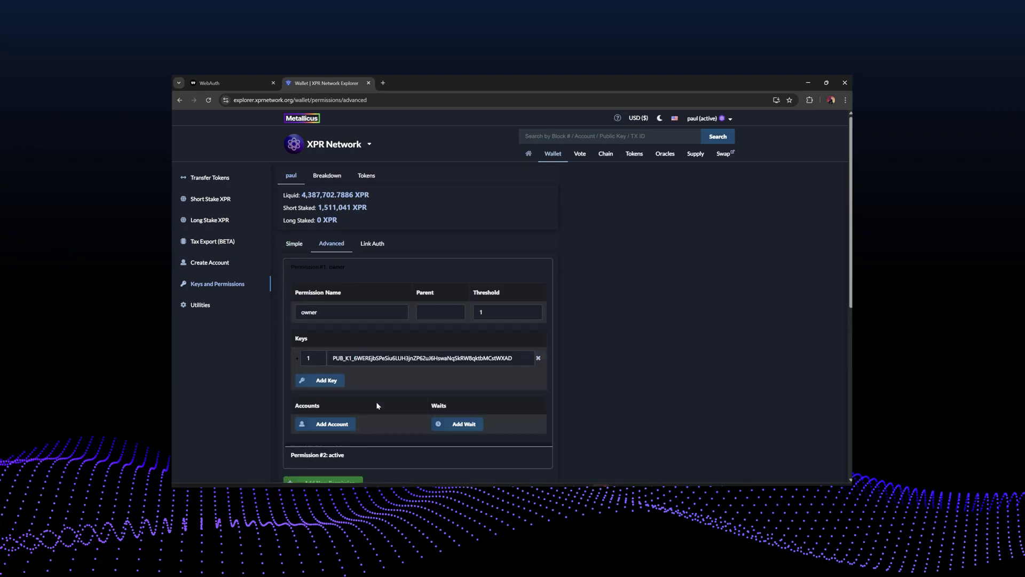
scroll(377, 411, "down", 1)
left_click(374, 437)
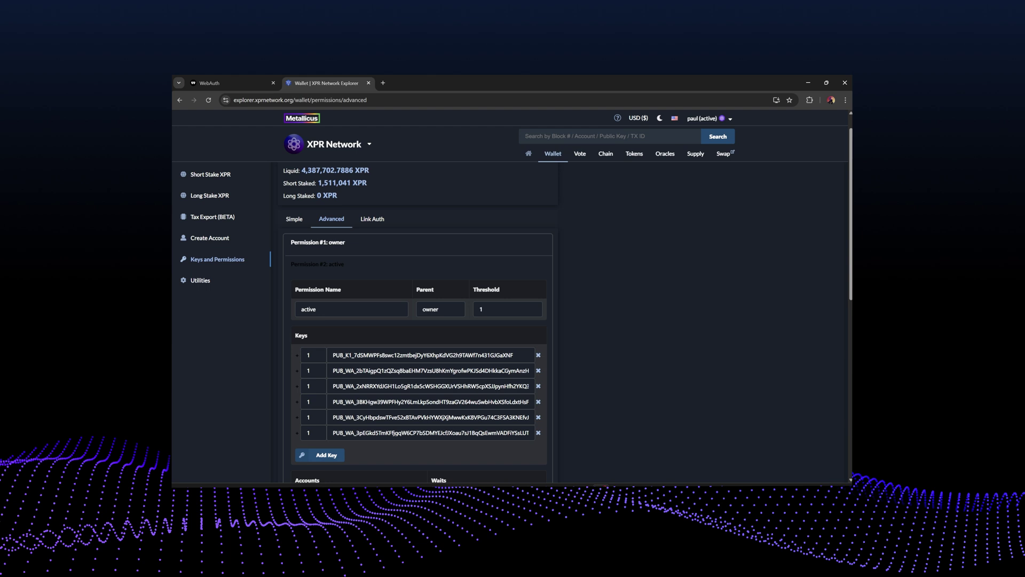
scroll(576, 331, "down", 6)
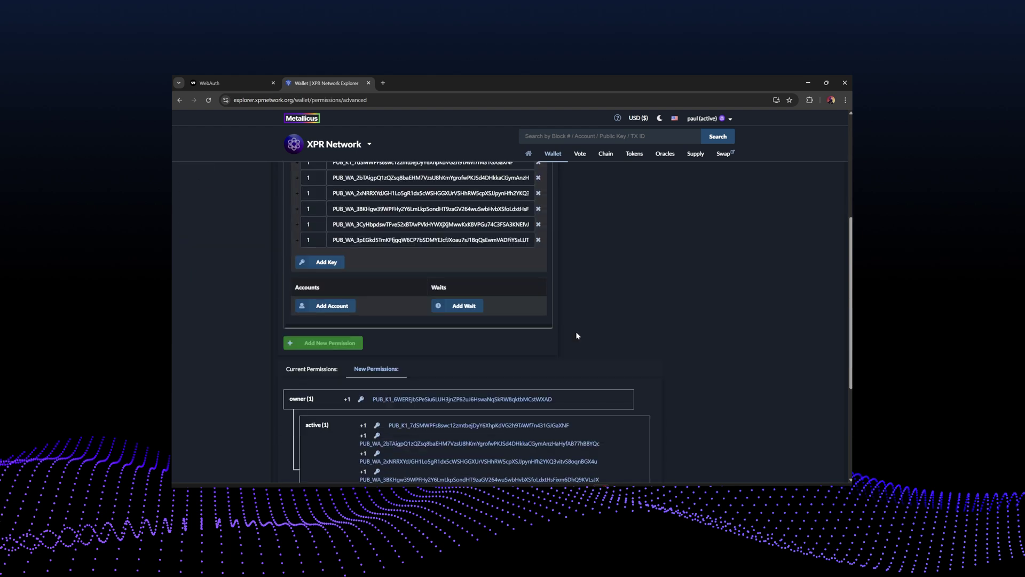
Compare the Current Permissions tree with the New Permissions tree.
left_click(321, 260)
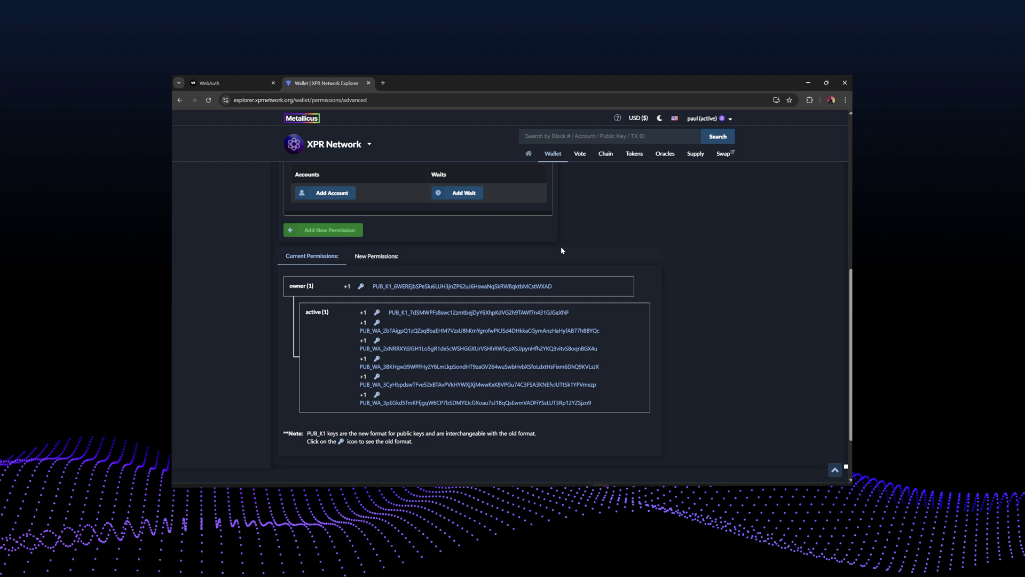
scroll(560, 248, "up", 4)
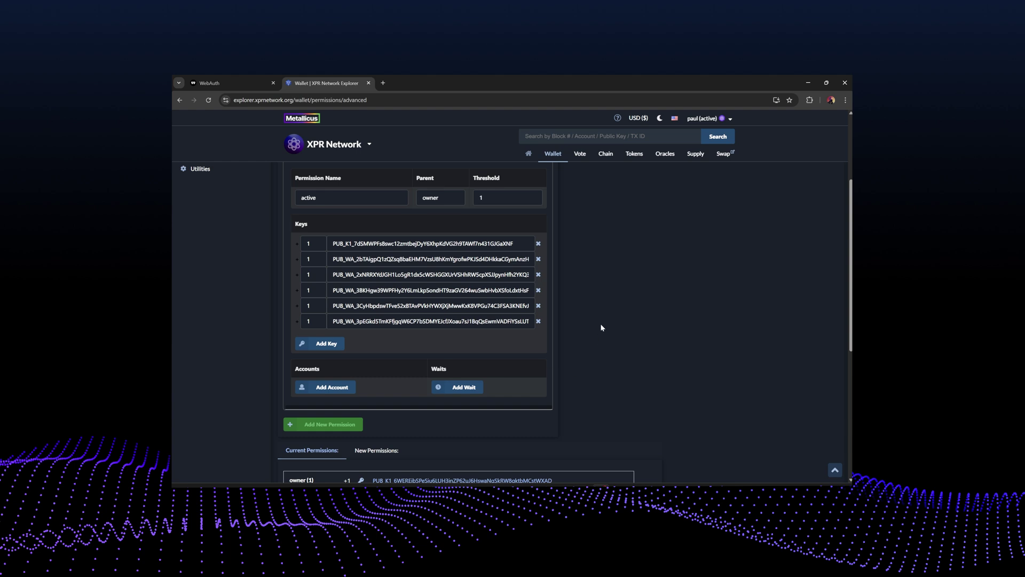
scroll(600, 322, "down", 4)
left_click(388, 262)
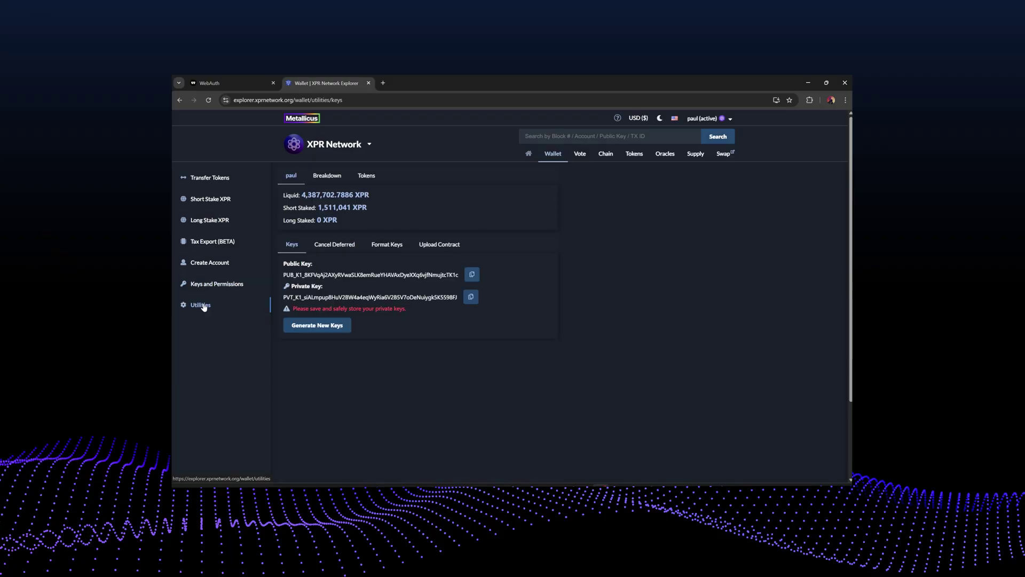
Generate a new public/private key pair four times in a row.
left_click(325, 327)
left_click(325, 327)
left_click(325, 327)
left_click(325, 327)
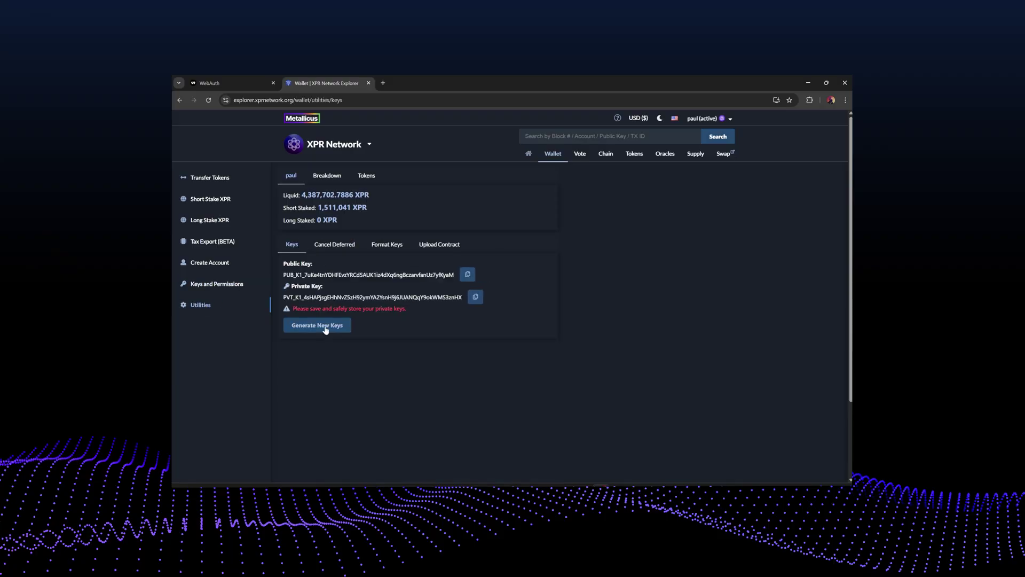
Look over the Format Keys converters, including the Mnemonic field, then return home.
left_click(403, 249)
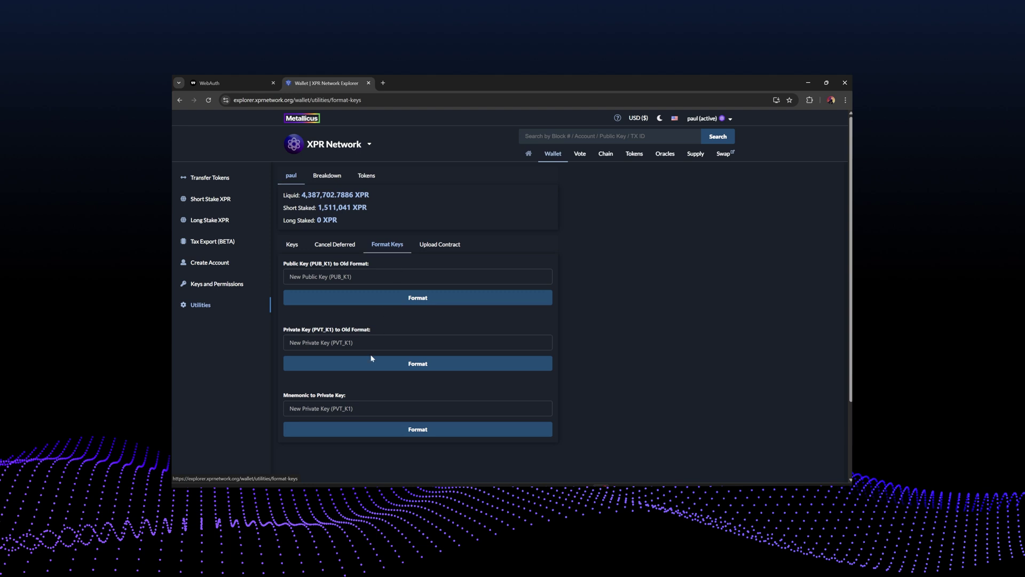
left_click(372, 408)
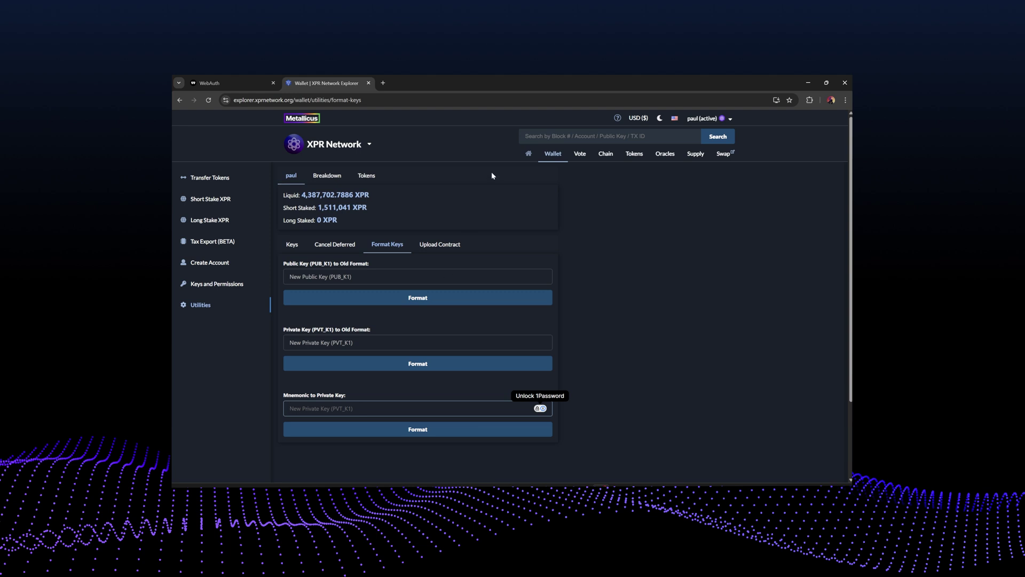
left_click(528, 154)
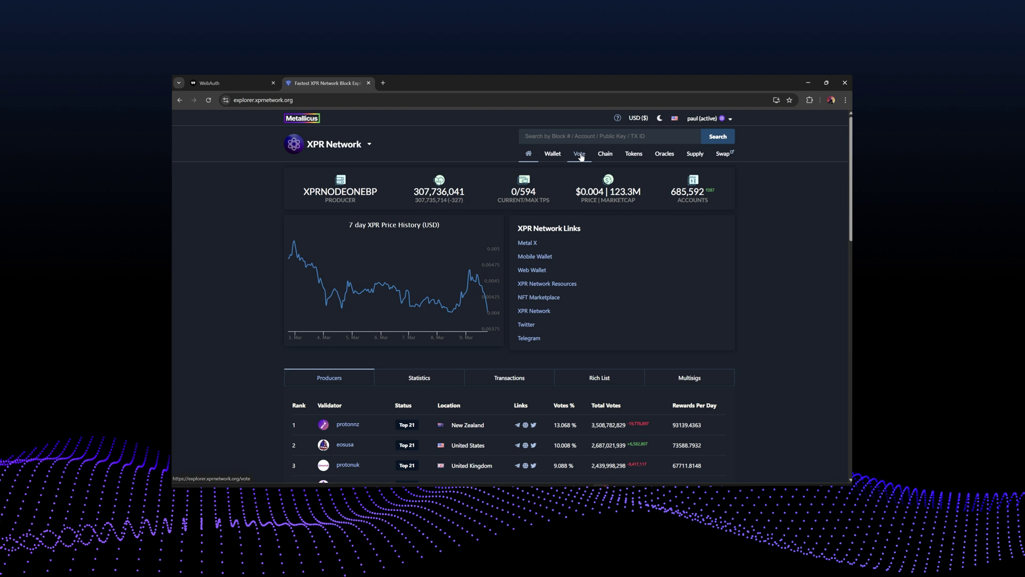
View the Chain RAM and limits page, then scroll through the Tokens price and market-cap table.
left_click(606, 155)
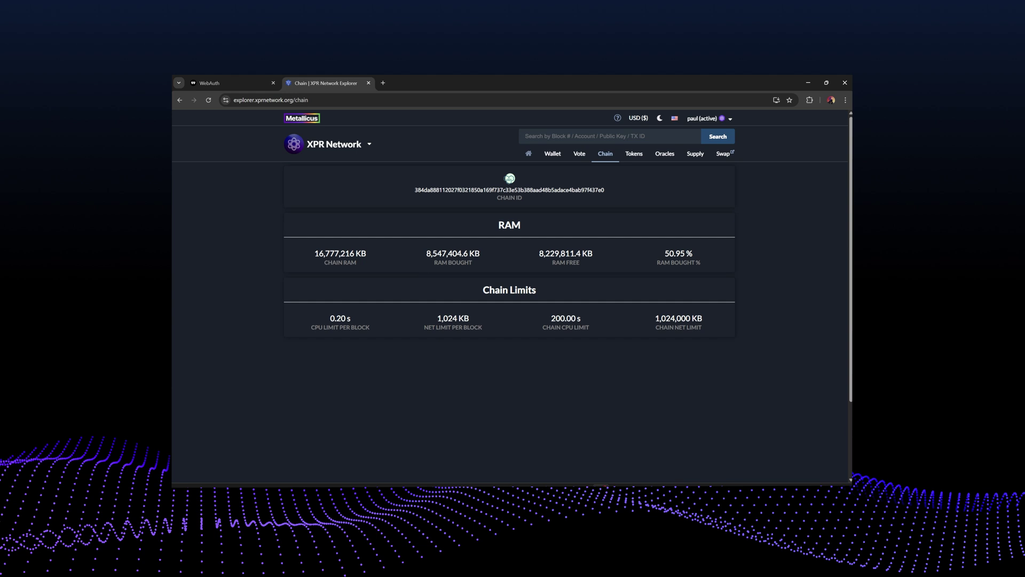
left_click(639, 154)
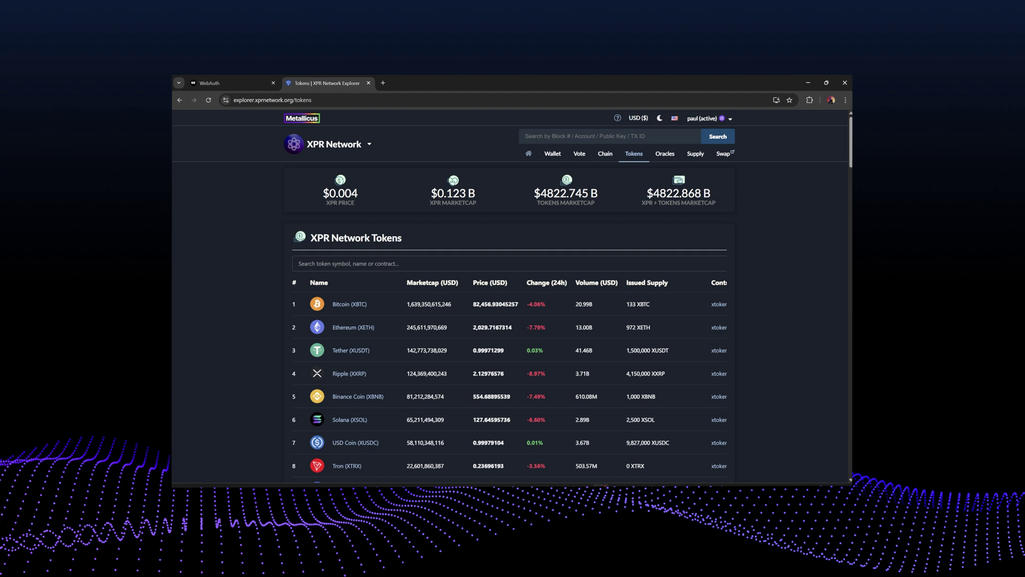
scroll(487, 272, "down", 2)
scroll(690, 274, "down", 1)
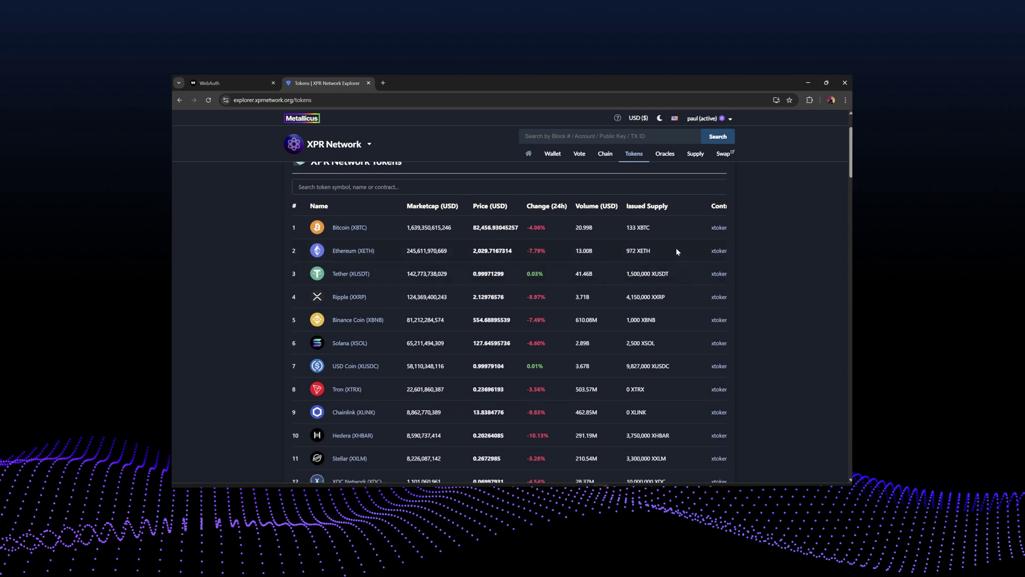
scroll(676, 248, "up", 2)
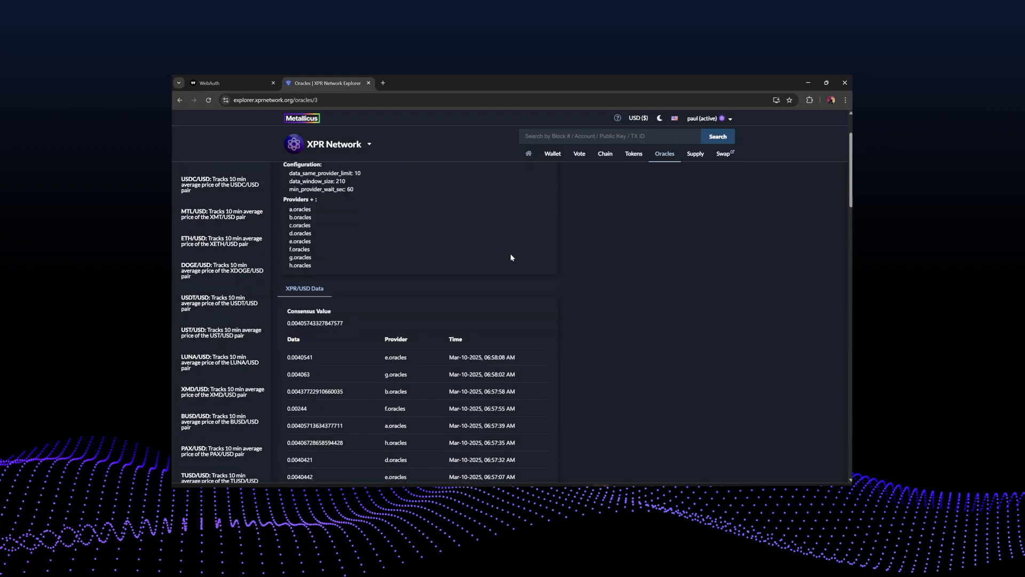
Scroll through the Oracles XPR/USD price data, then open the Supply page.
scroll(511, 258, "down", 3)
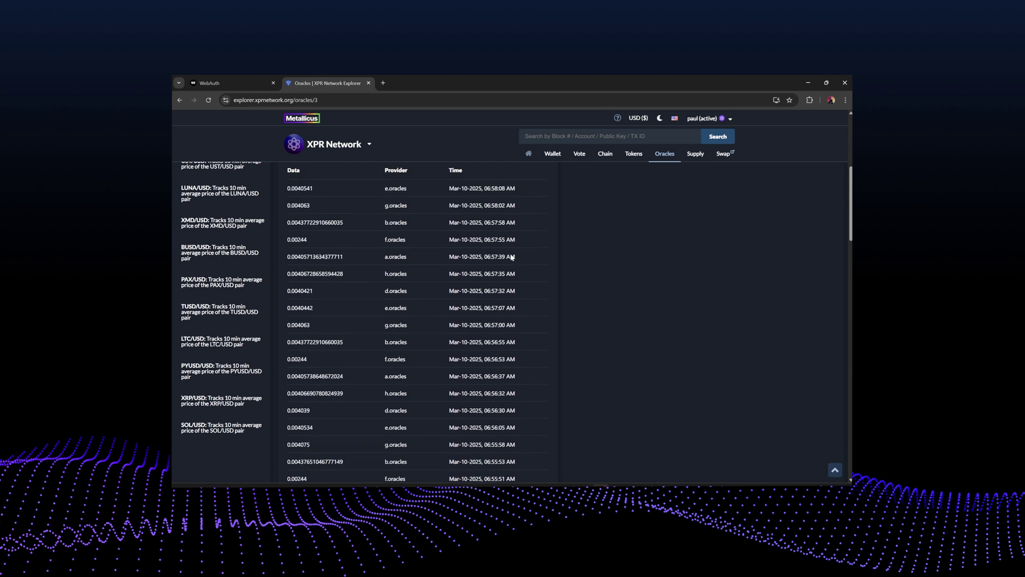
scroll(510, 258, "up", 5)
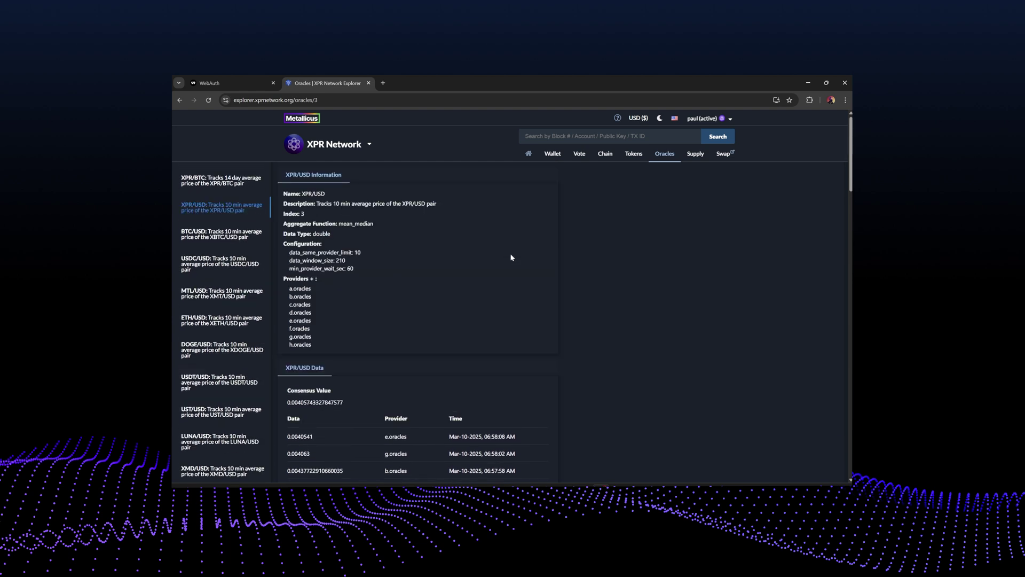
left_click(696, 153)
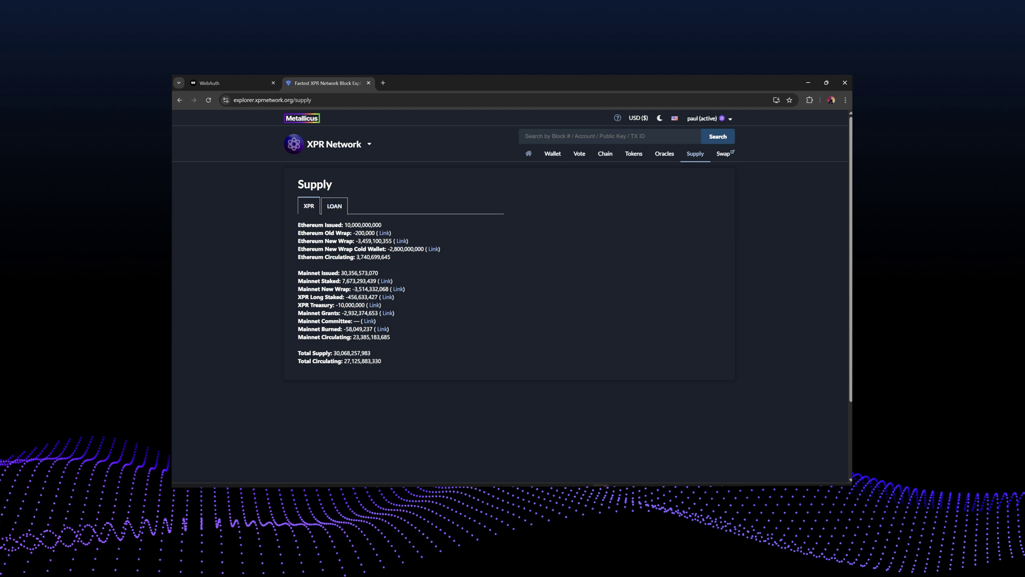
Switch the Supply page between the LOAN and XPR figures, ending on LOAN.
left_click(341, 210)
left_click(310, 208)
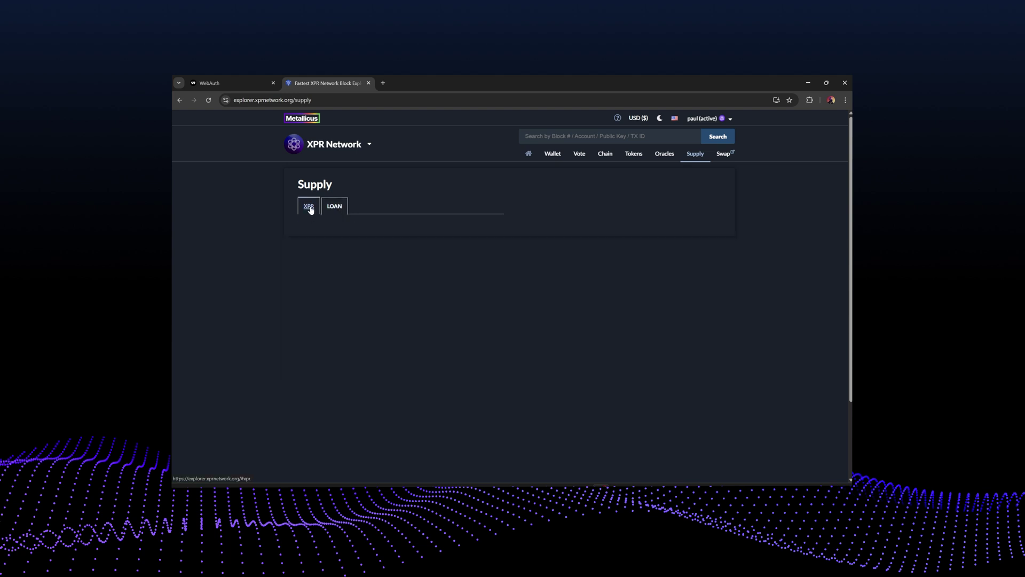
left_click(340, 208)
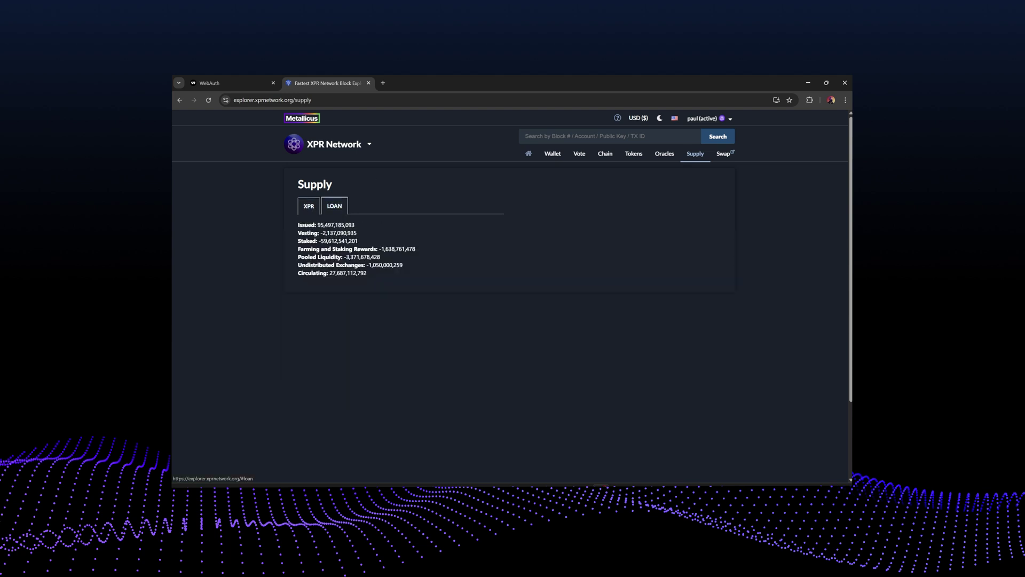
Open the Metal X swap site, then go back to the explorer home page.
left_click(724, 154)
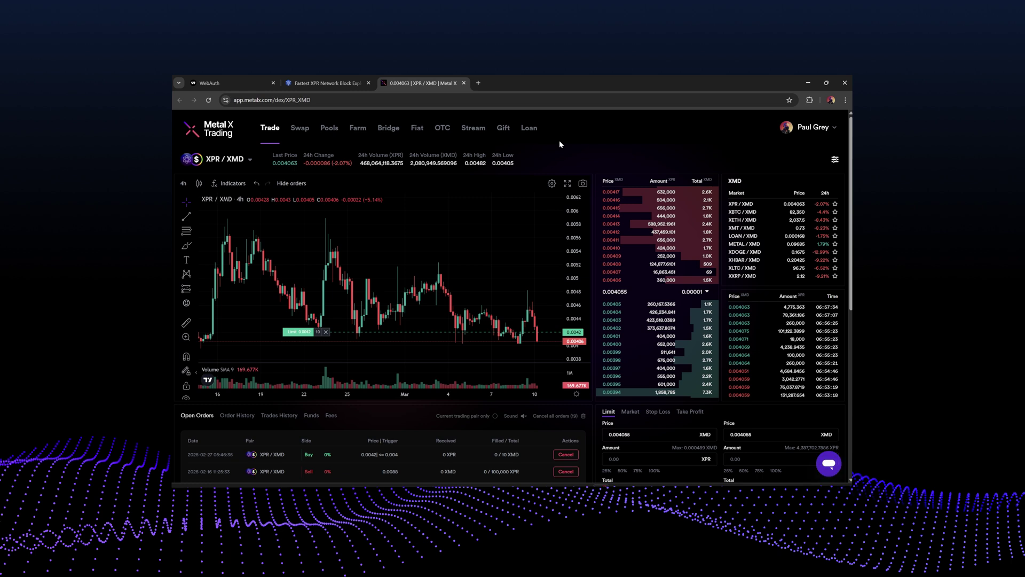
left_click(331, 83)
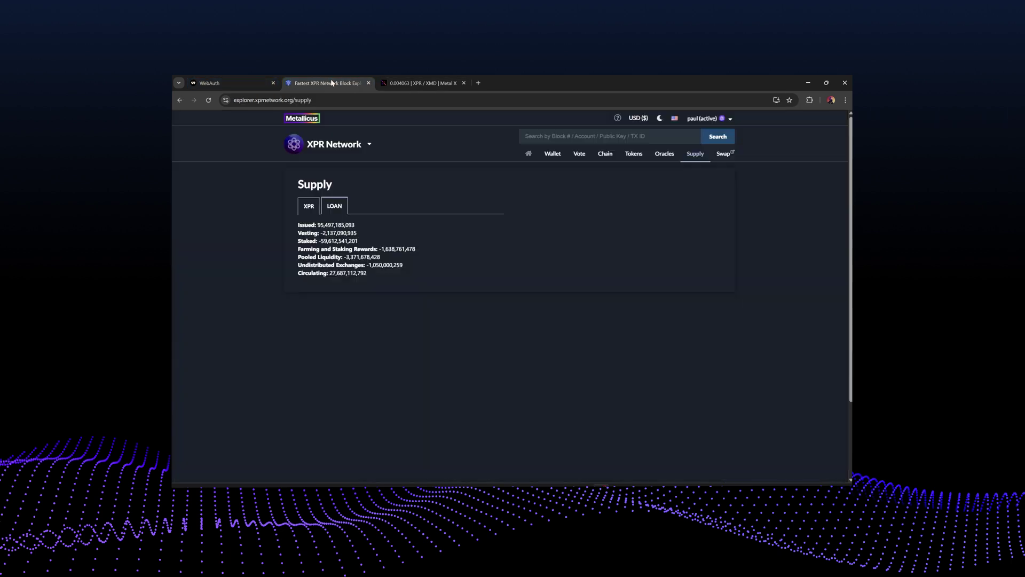
left_click(523, 156)
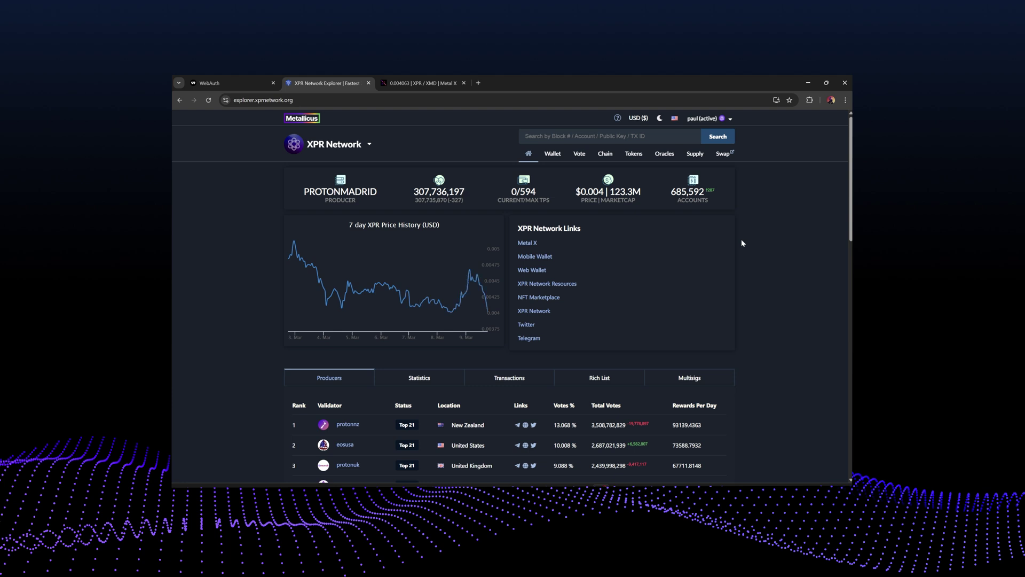
scroll(742, 243, "down", 15)
scroll(742, 243, "up", 4)
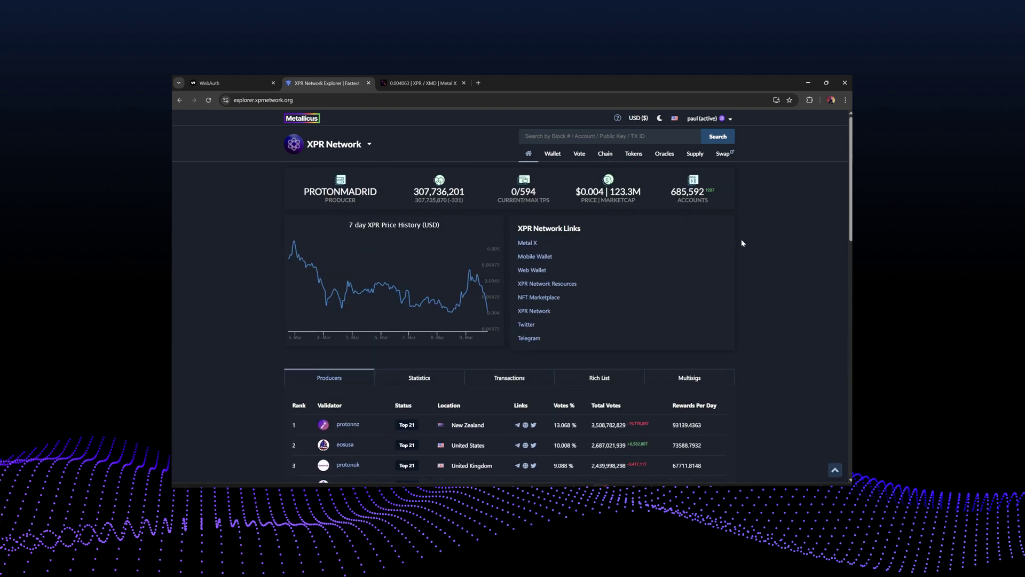